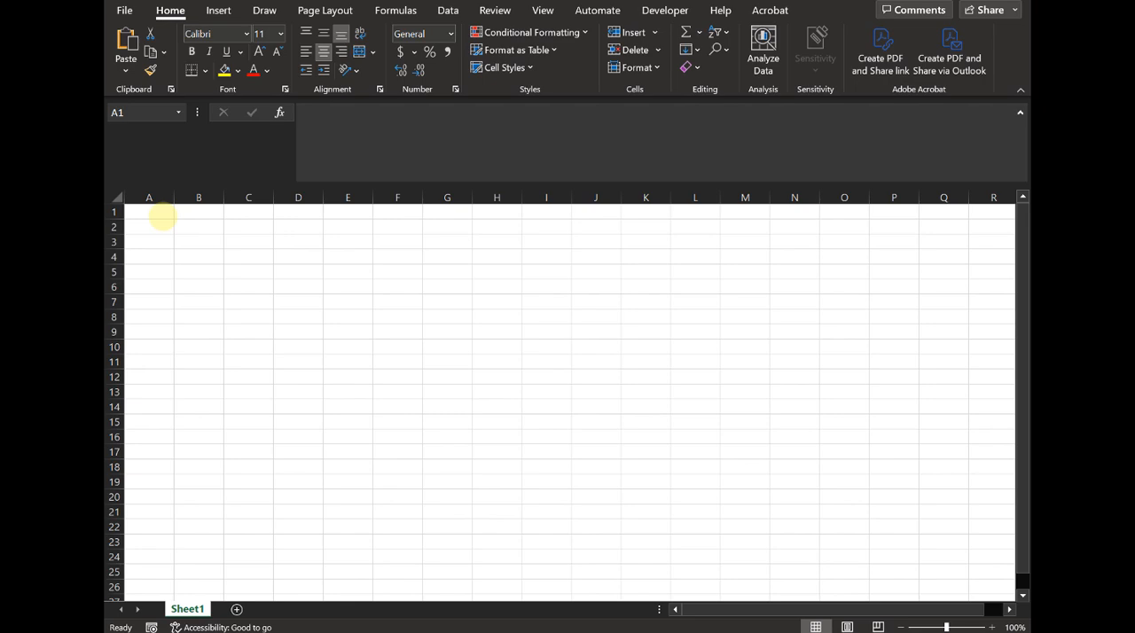
- Enter the column headers x in cell A1 and P(x) in cell B1
click(162, 216)
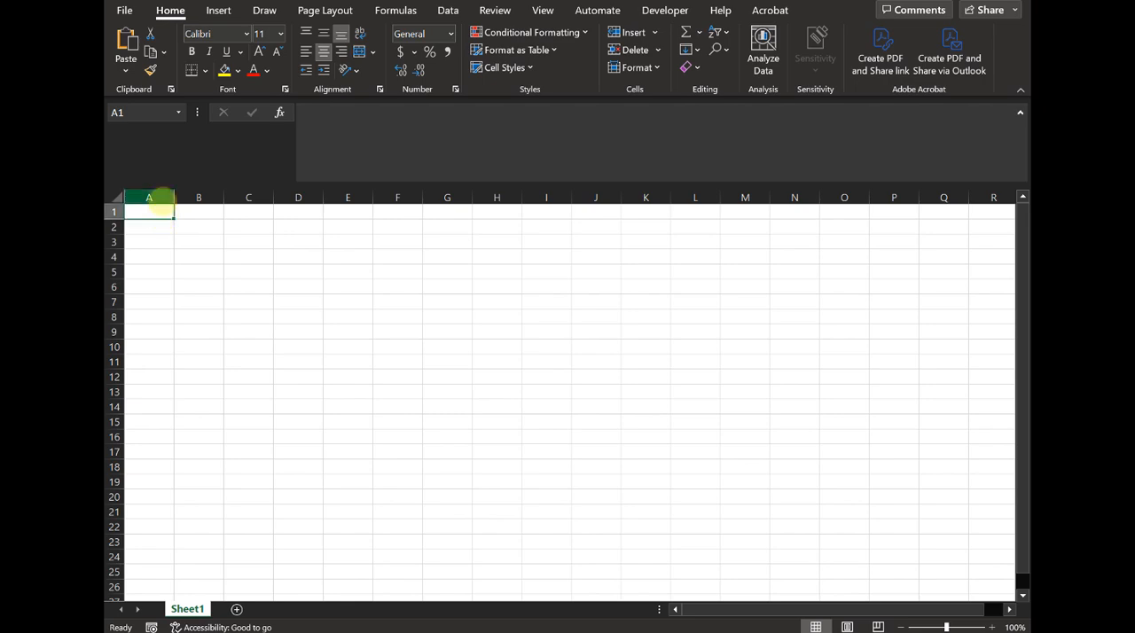
text(x)
key(Tab)
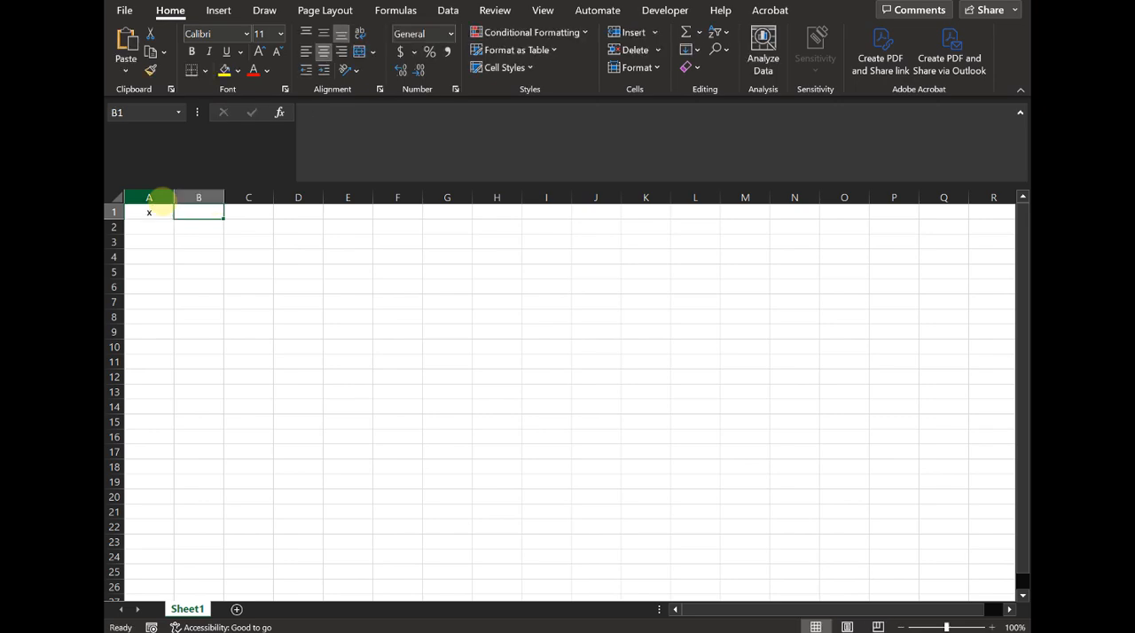
text(P(x))
key(Return)
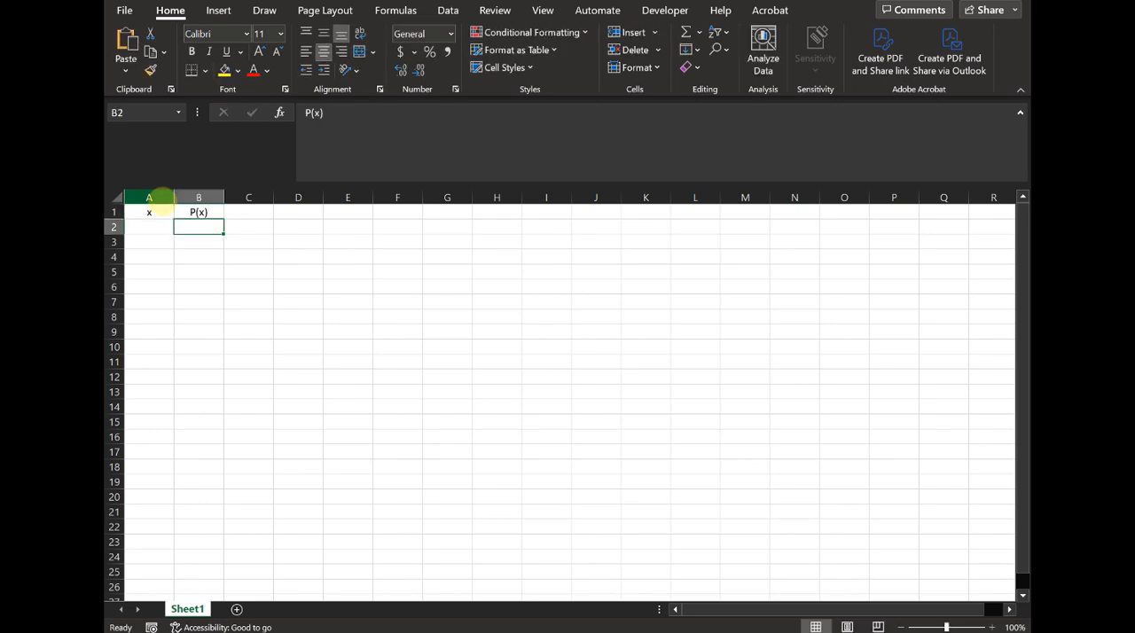
- Enter the note "x: number of students who are right-handed" in cell D1
key(Right)
key(Right)
key(Right)
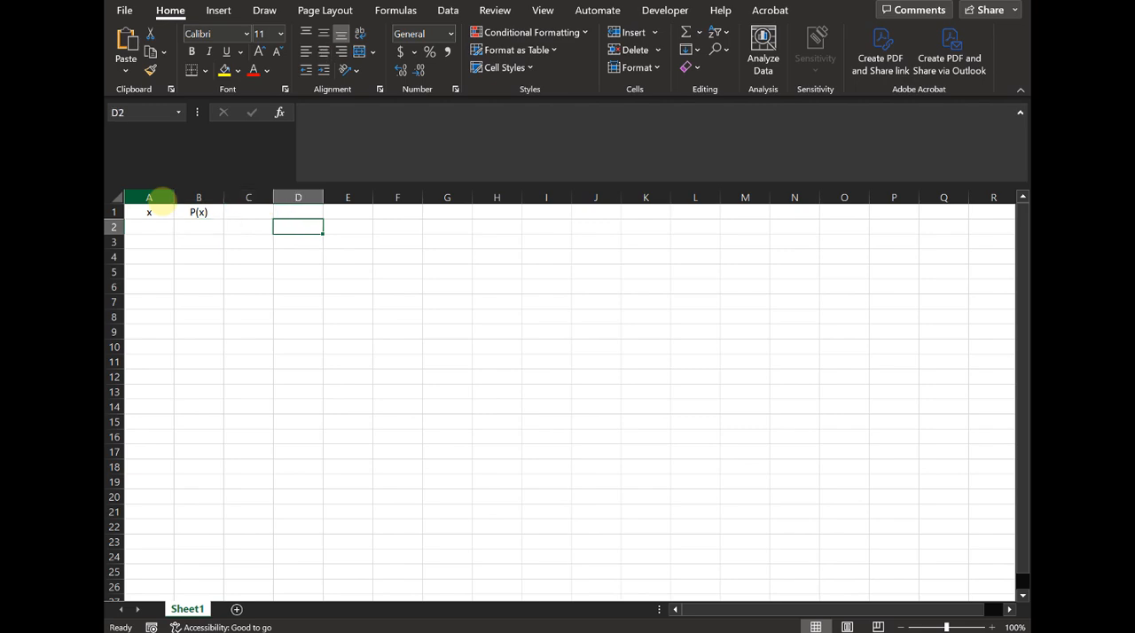
key(Up)
text(x: numb)
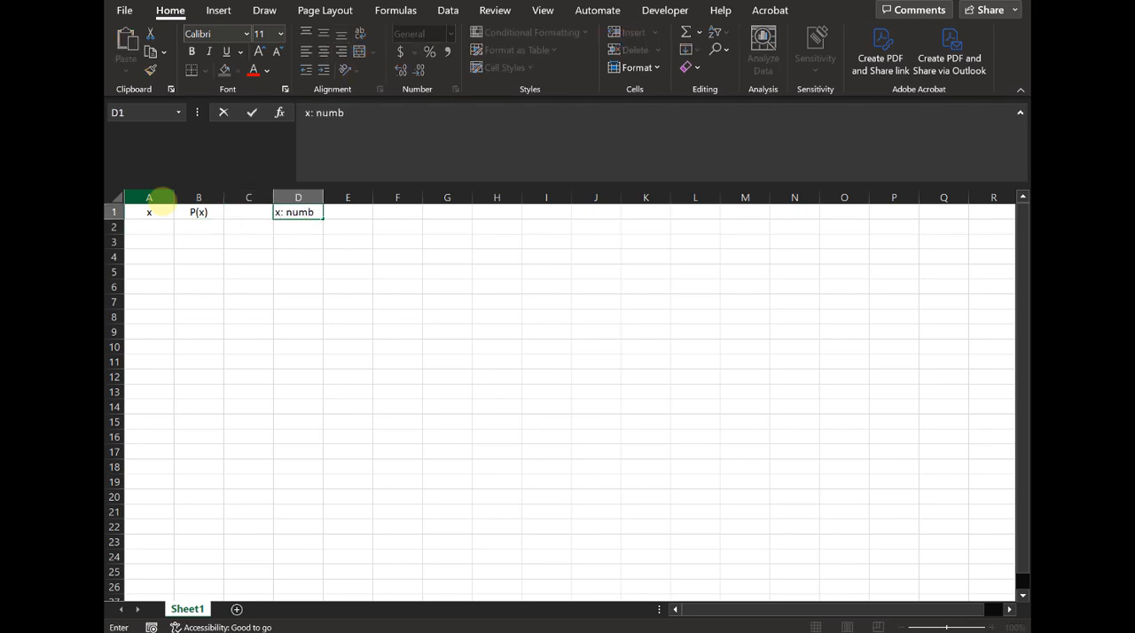
text(er of students who are right-handed)
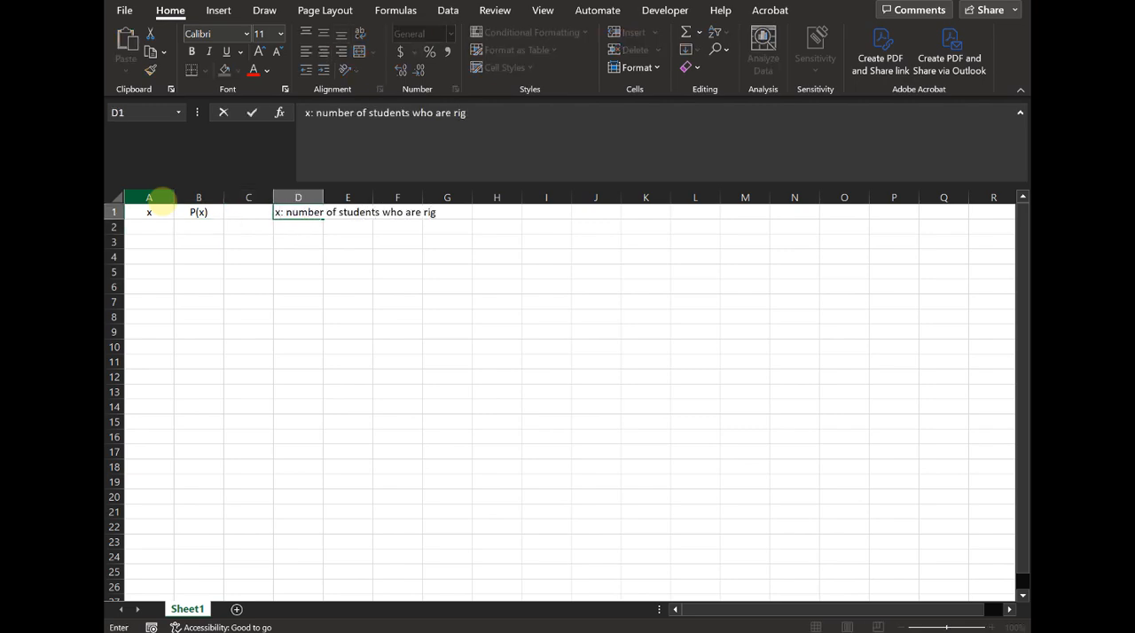
key(Return)
- Fill the x column from A2 to A12 with the values 0 to 10 by extending the series 0, 1, 2
key(Left)
key(Left)
key(Left)
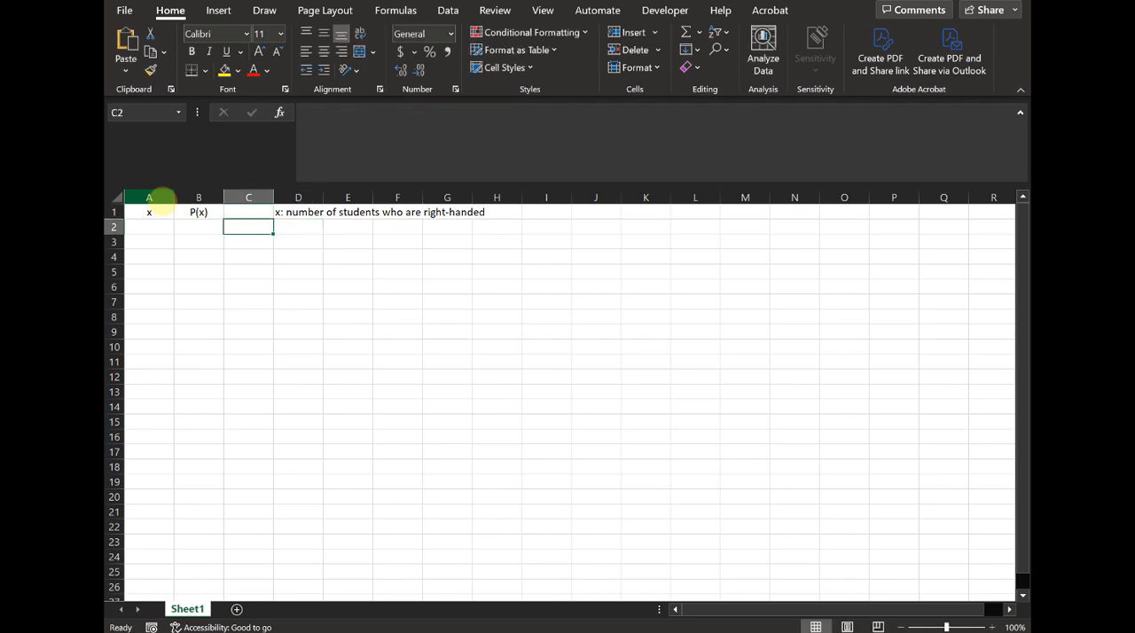
text(0)
key(Return)
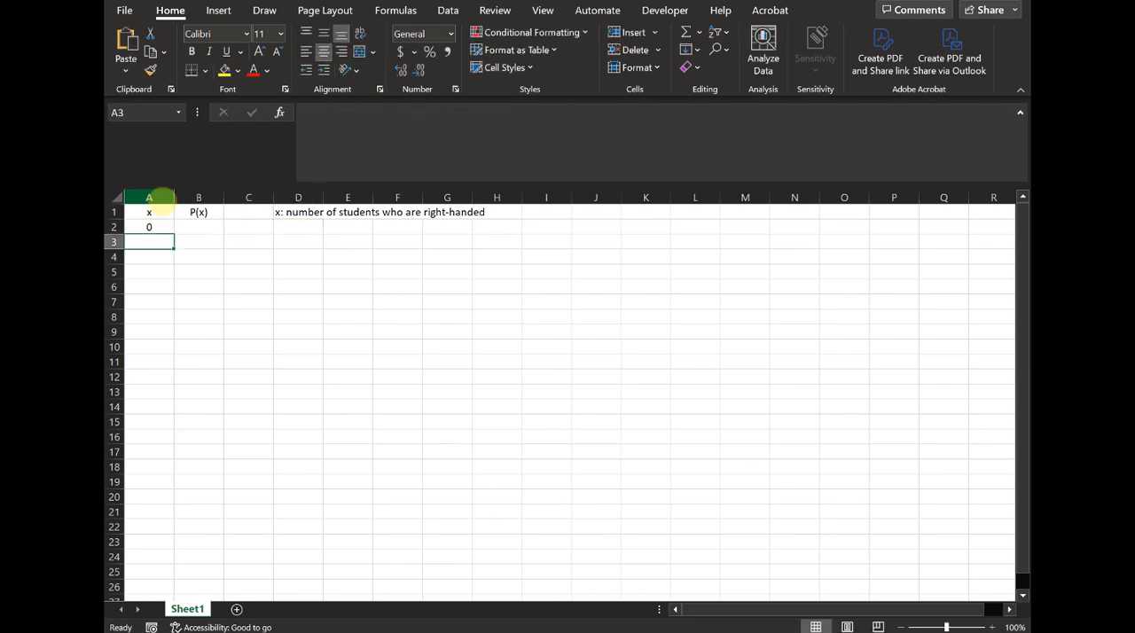
text(1)
key(Return)
text(2)
key(Return)
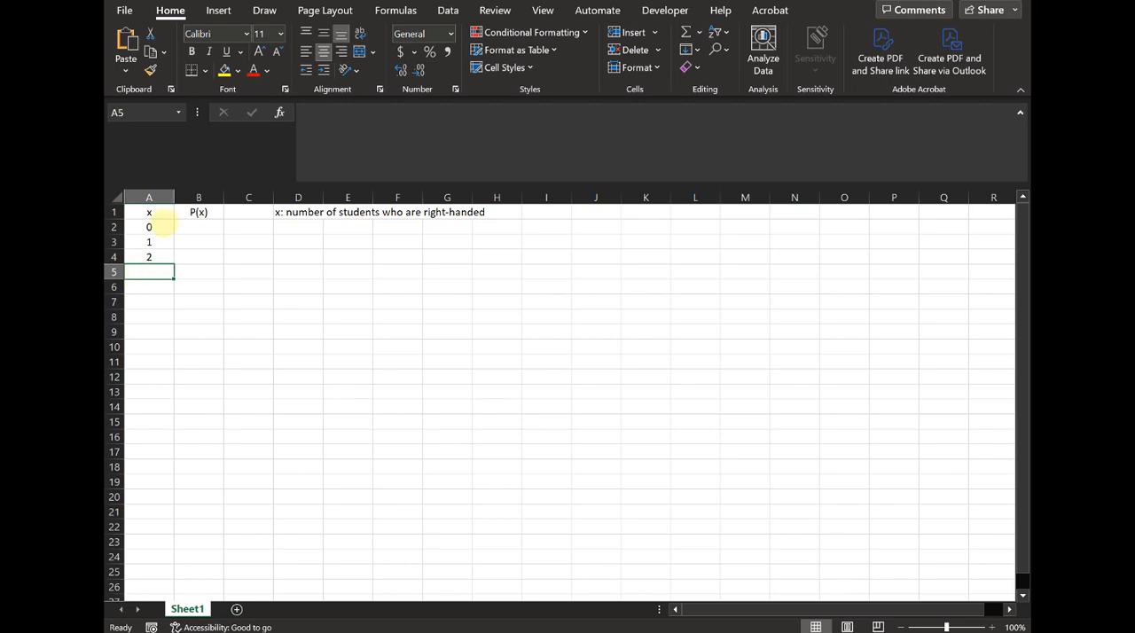
drag(153, 227, 147, 377)
click(198, 360)
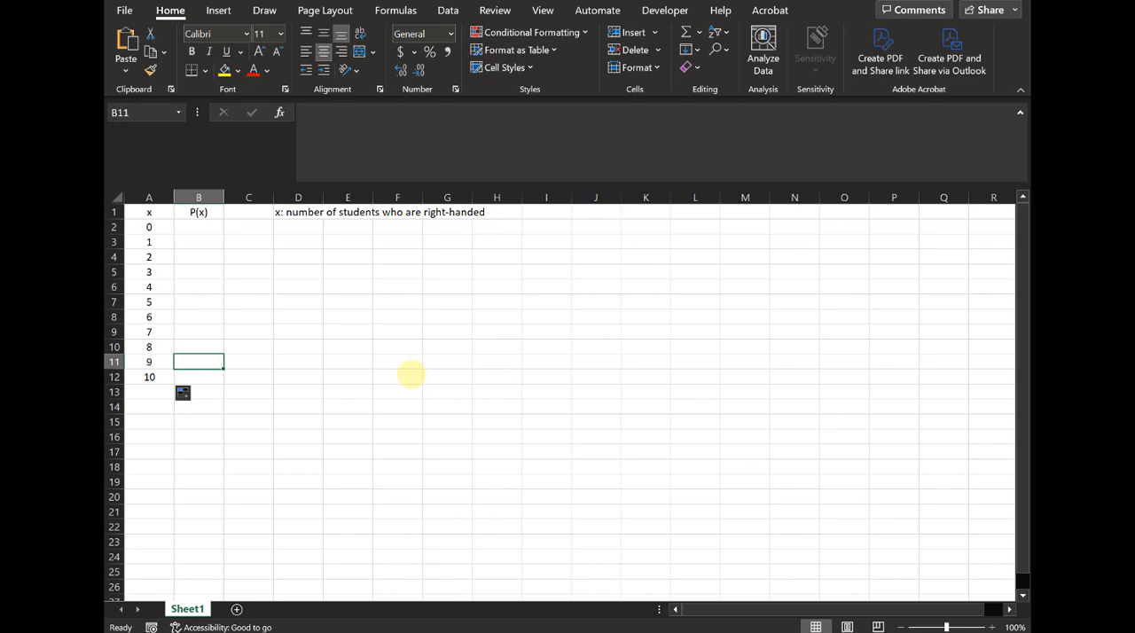
- Enter the label "Binomial Distribution" in cell D4
key(Up)
key(Right)
key(Right)
key(Up)
key(Up)
key(Up)
key(Up)
key(Up)
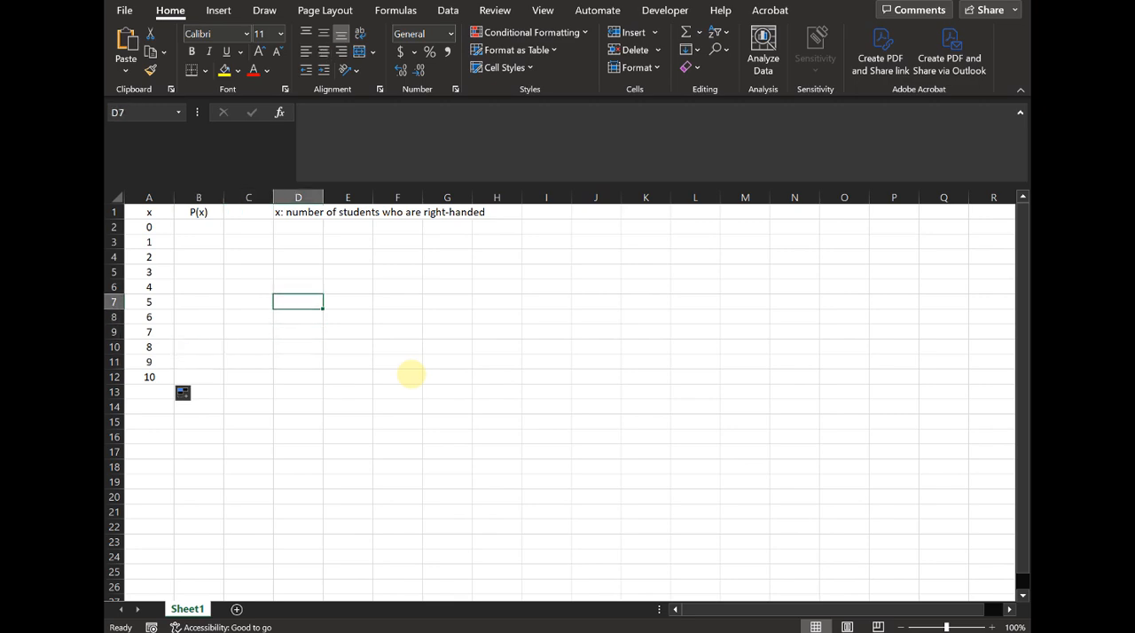
key(Up)
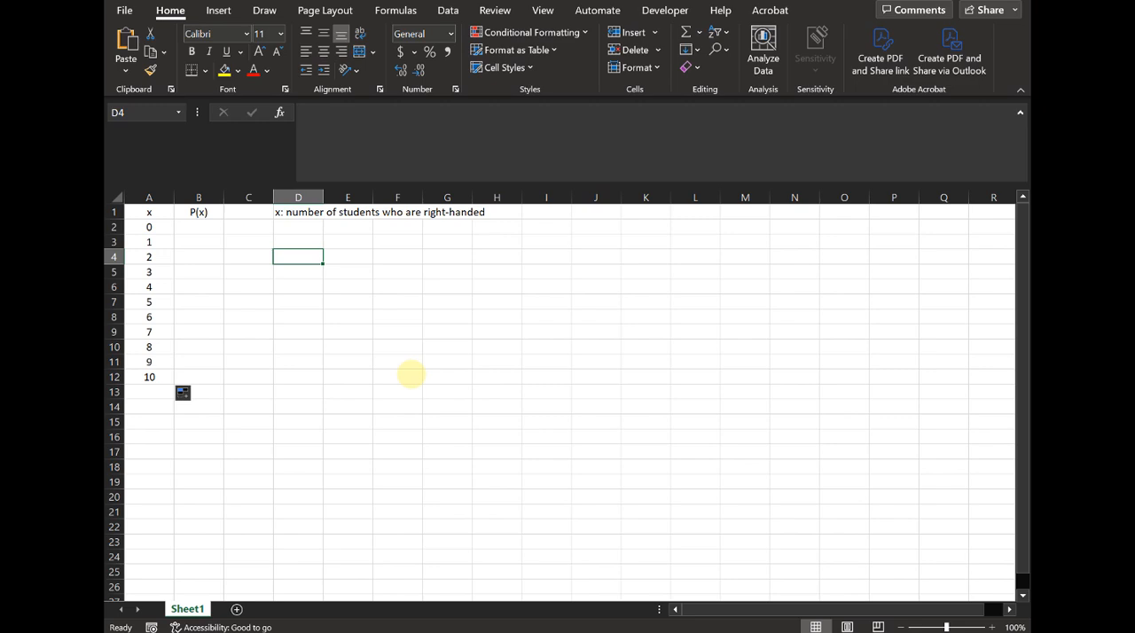
text(Binomi)
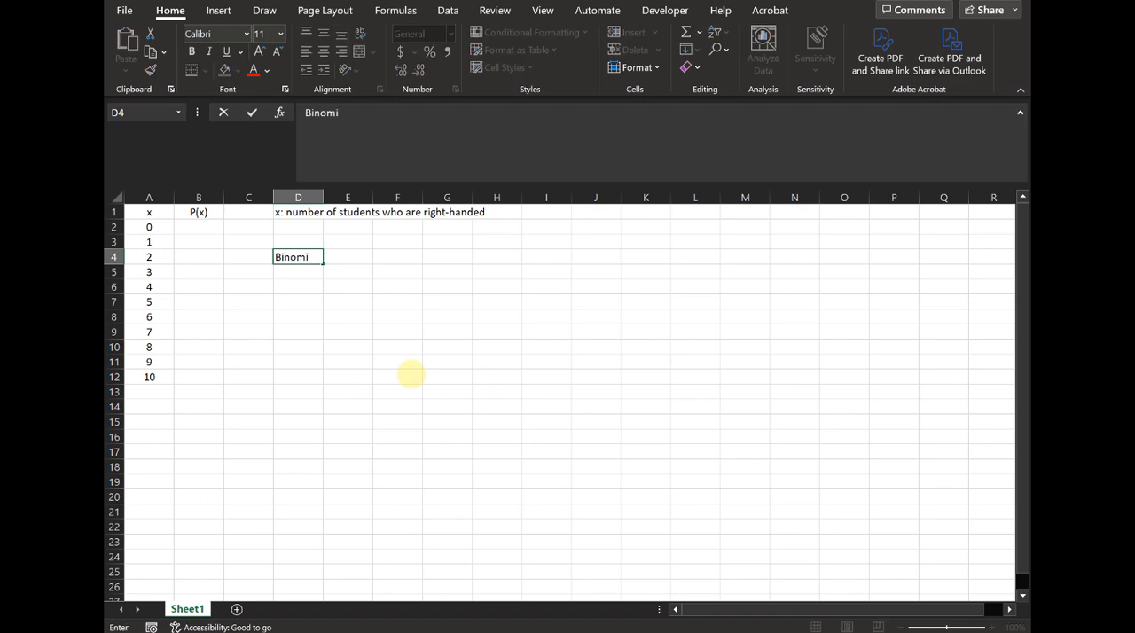
text(al Distribution)
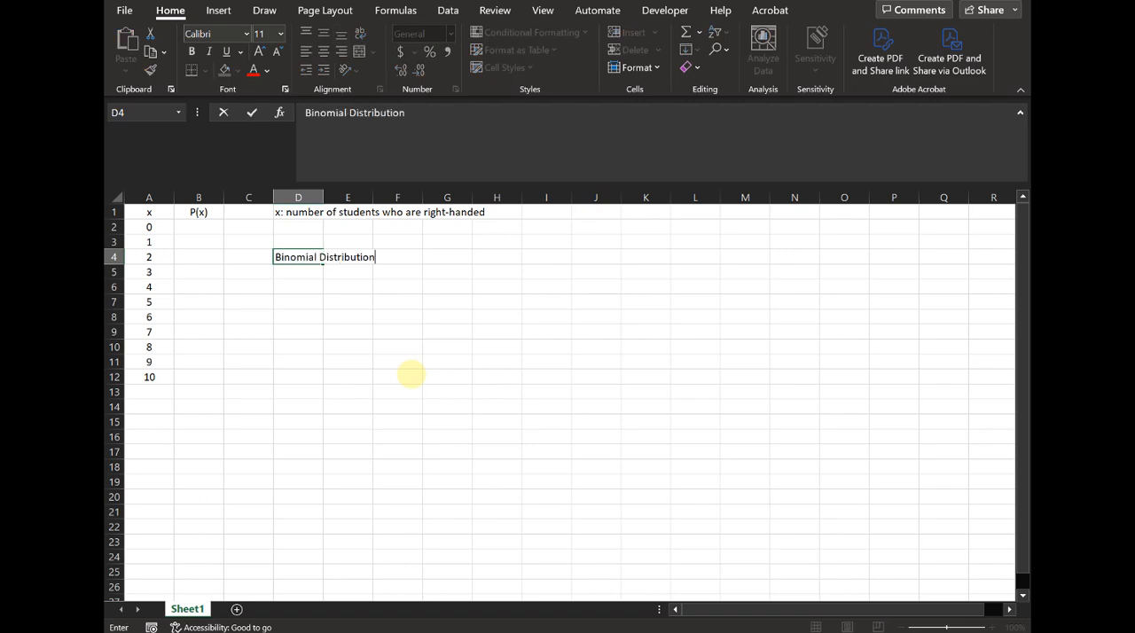
key(Return)
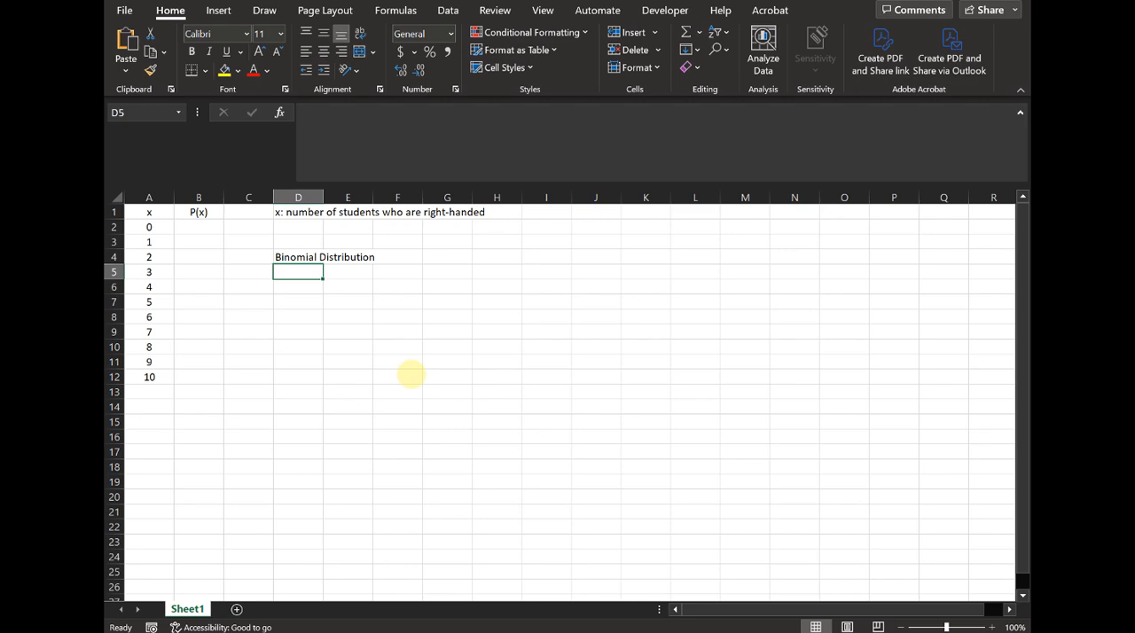
text(=bino)
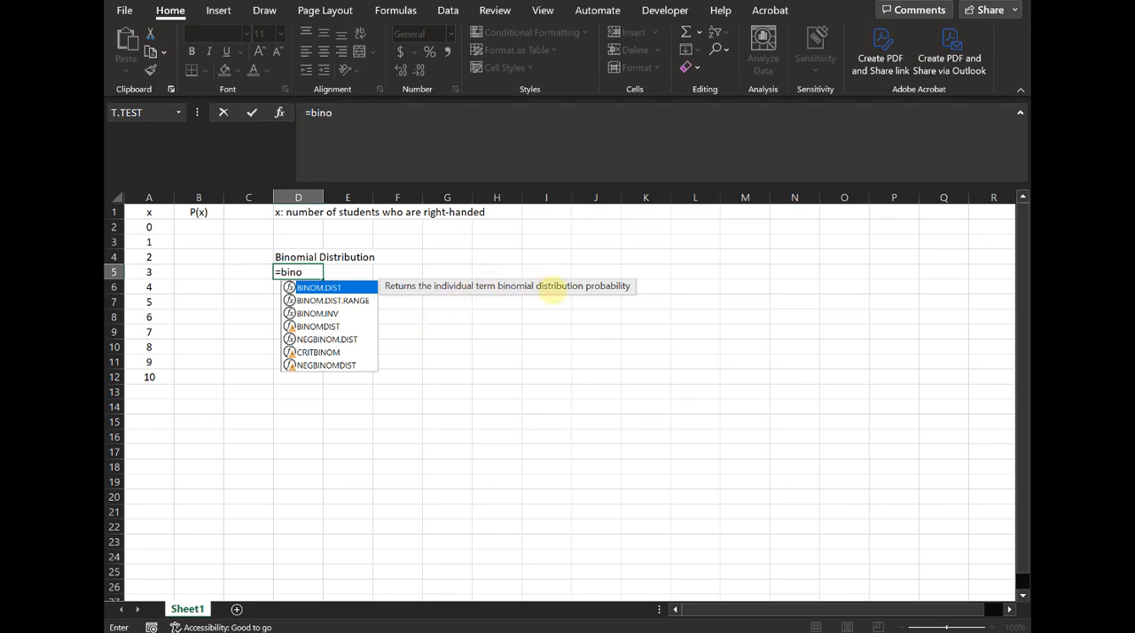
click(265, 11)
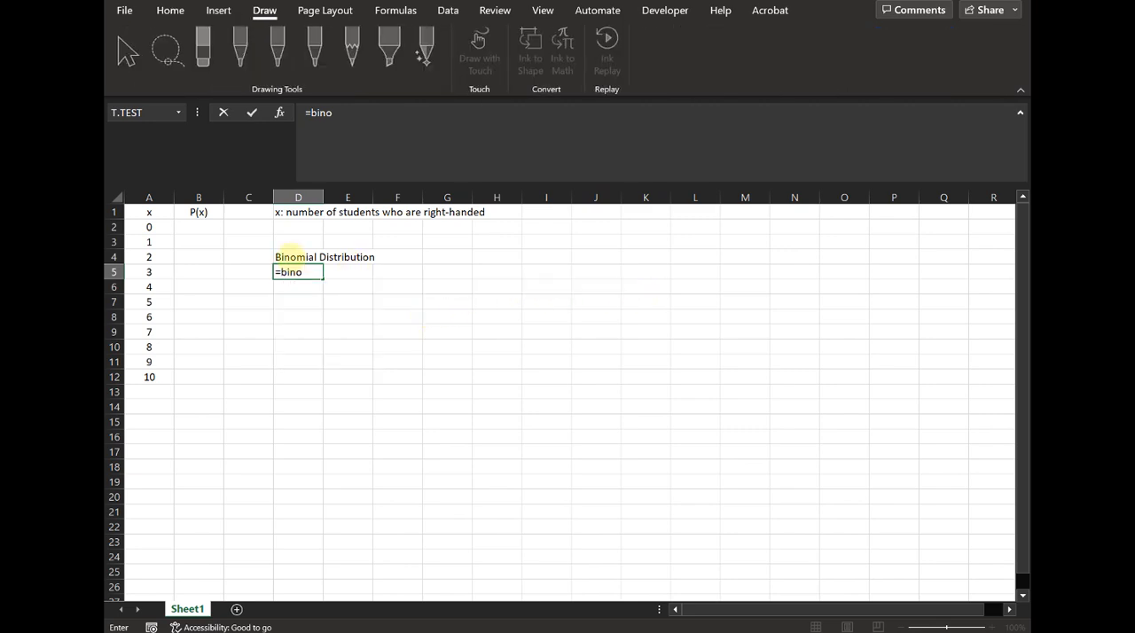
click(286, 256)
click(302, 273)
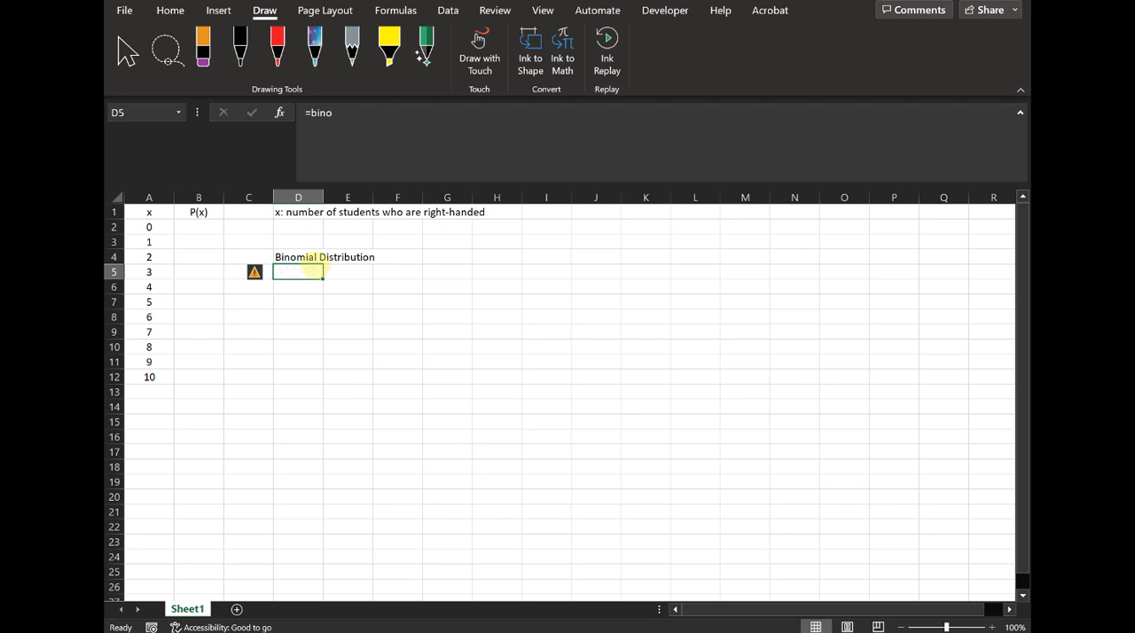
- Extend the label in cell D4 to read "Binomial Distribution -> binom.dist"
click(303, 256)
click(474, 109)
text(-)
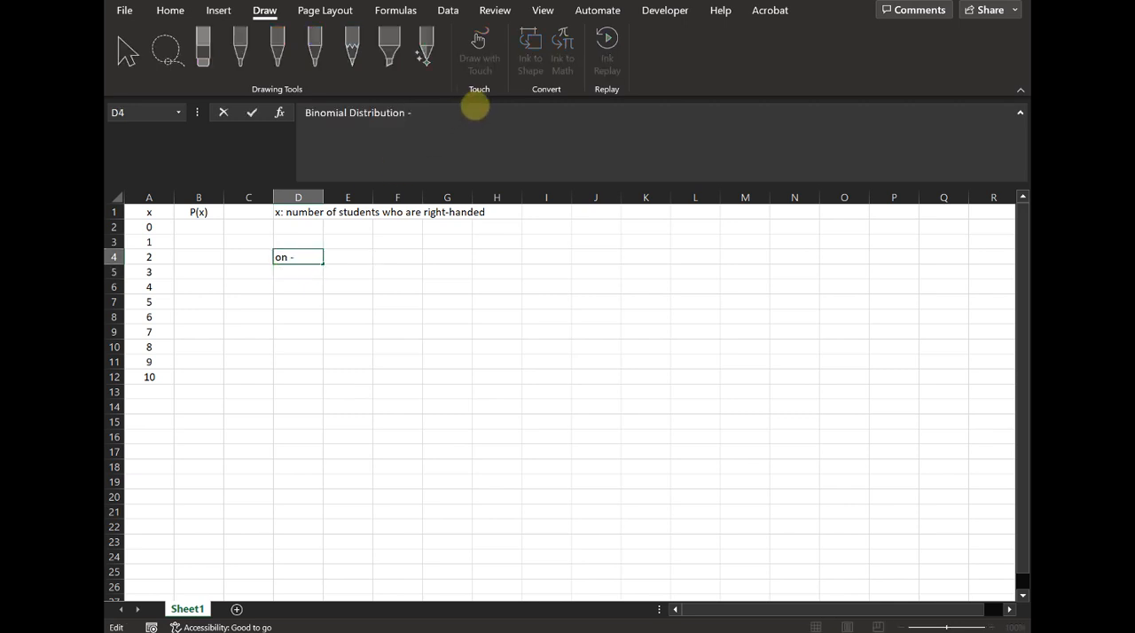
text(> binom.dist)
key(Return)
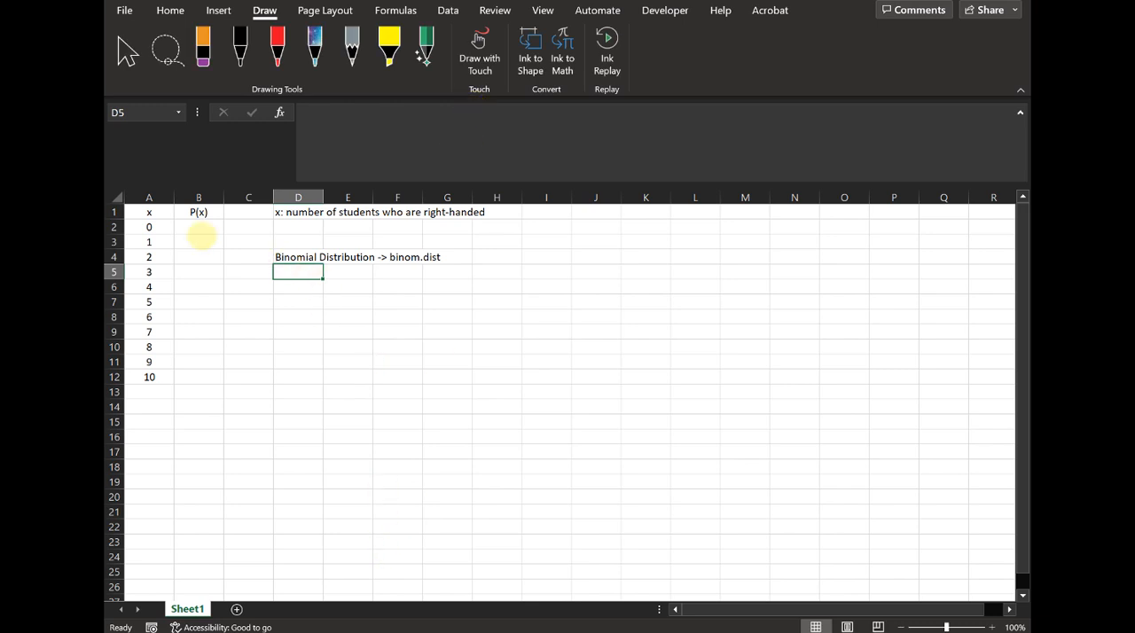
- Enter the success probability note "p: 0.90" in cell D2
click(198, 227)
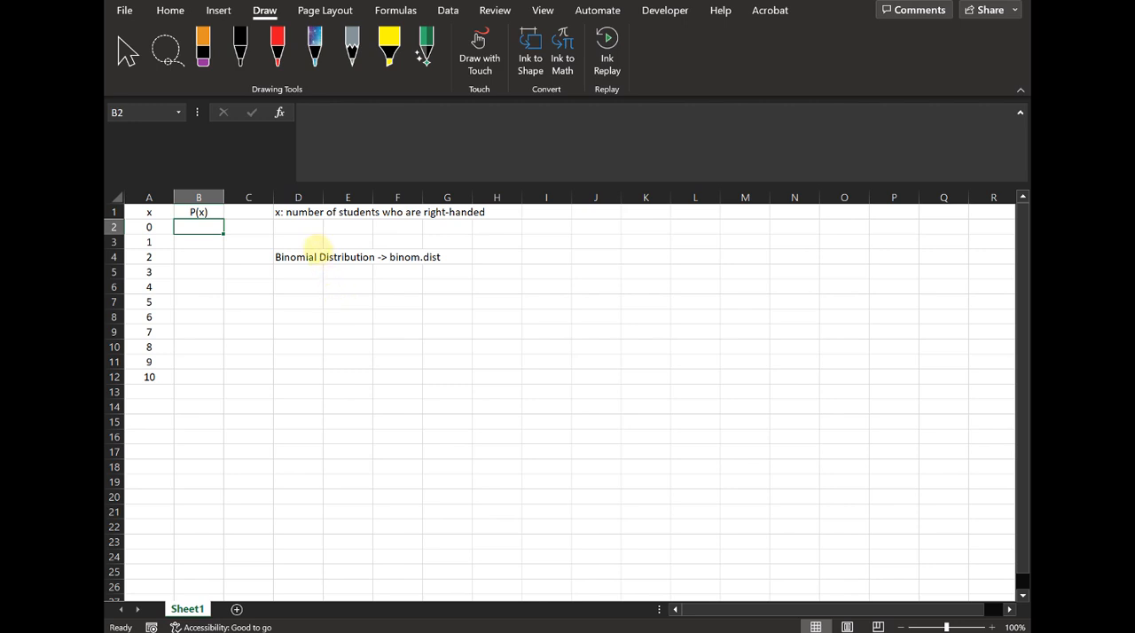
click(309, 228)
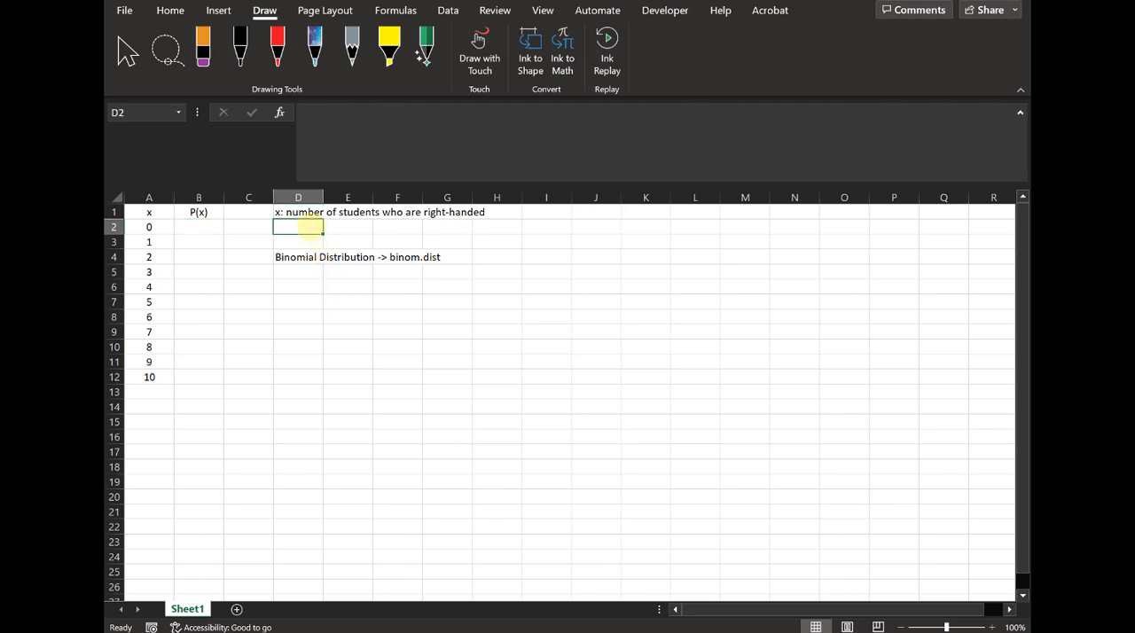
text(p)
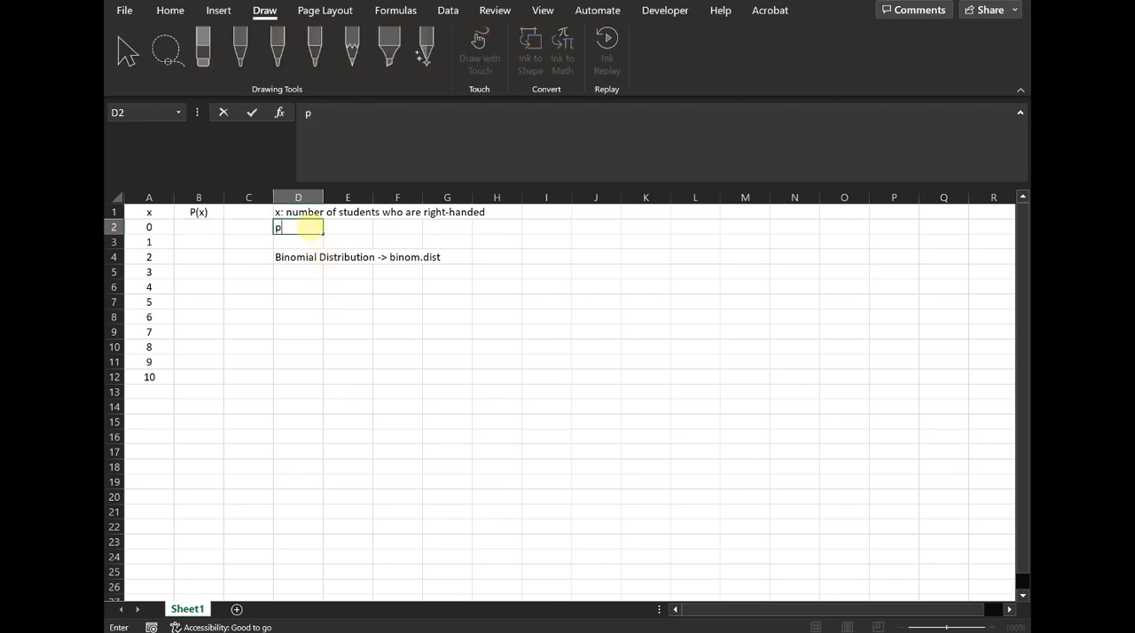
text(: 0.90)
key(Return)
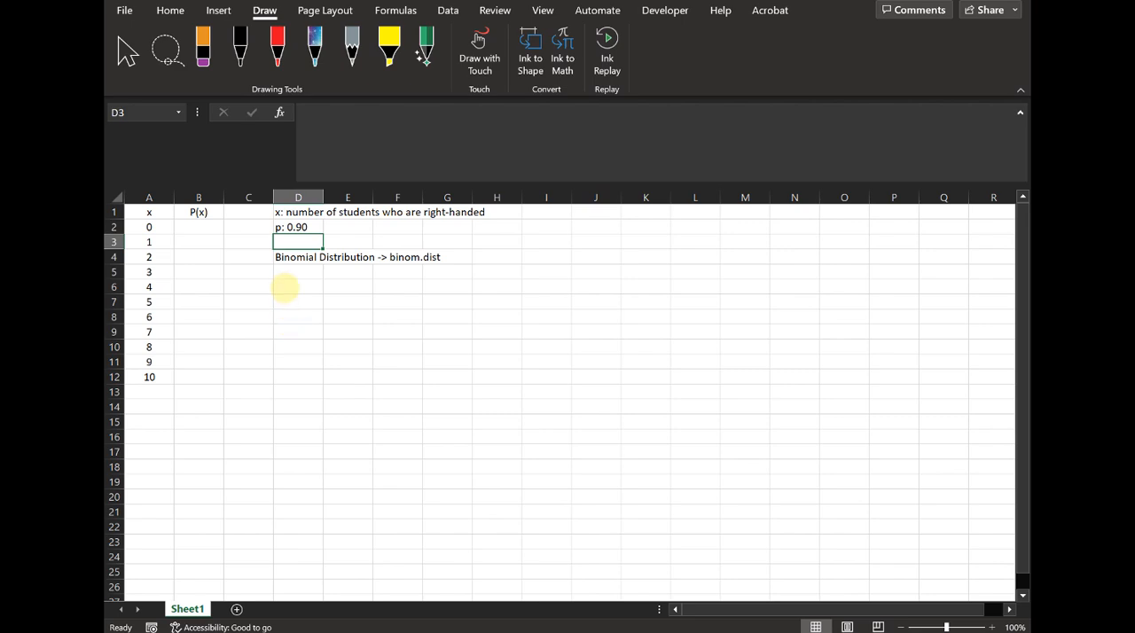
- Enter the formula =BINOM.DIST(A2,10,0.9,FALSE) in cell B2 to compute the probability of the first x value
click(202, 227)
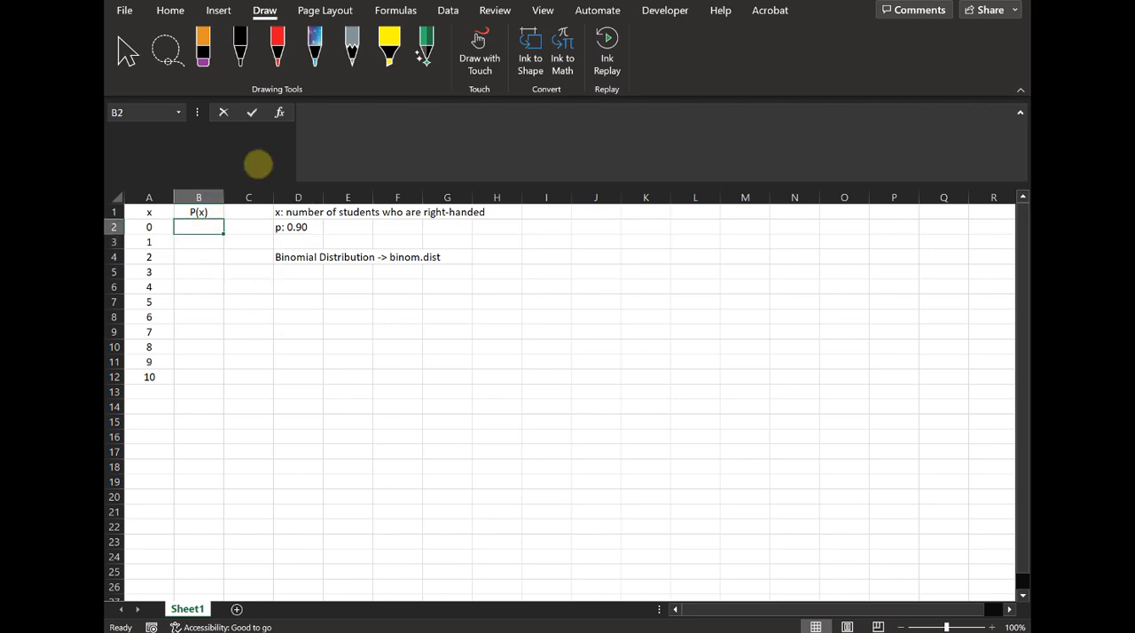
text(=binomdis)
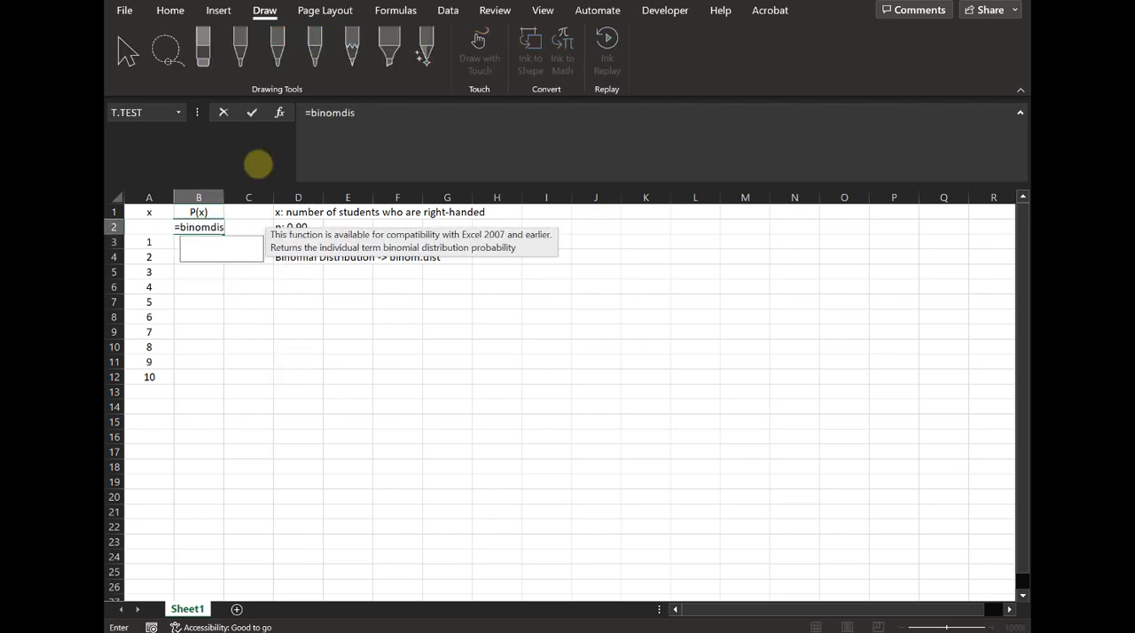
key(BackSpace)
key(BackSpace)
key(BackSpace)
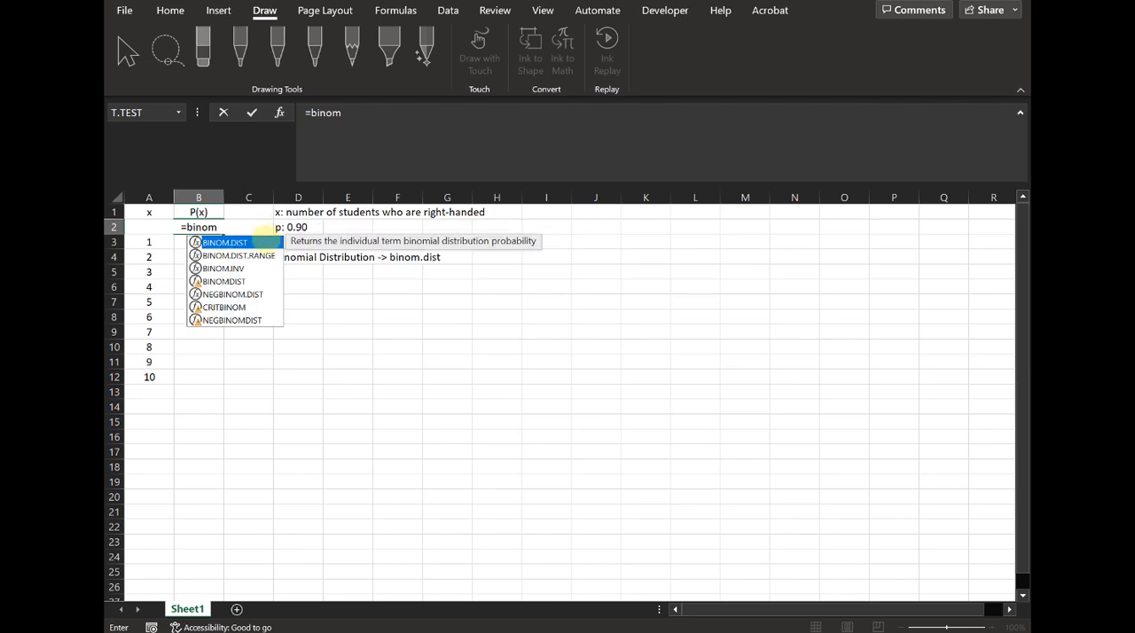
double_click(265, 238)
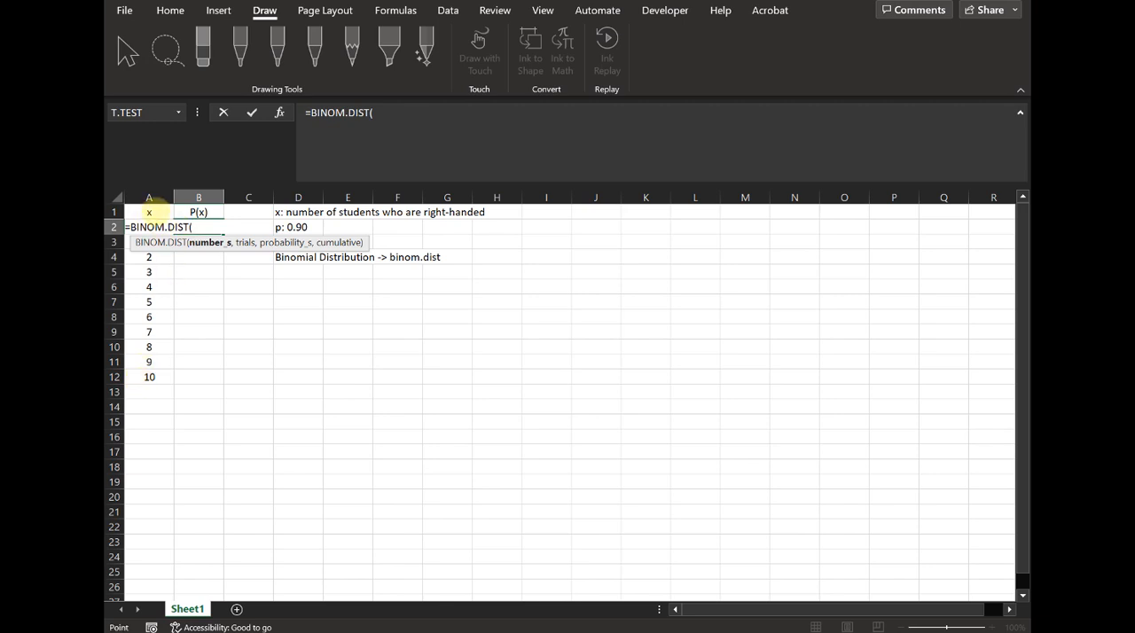
click(145, 227)
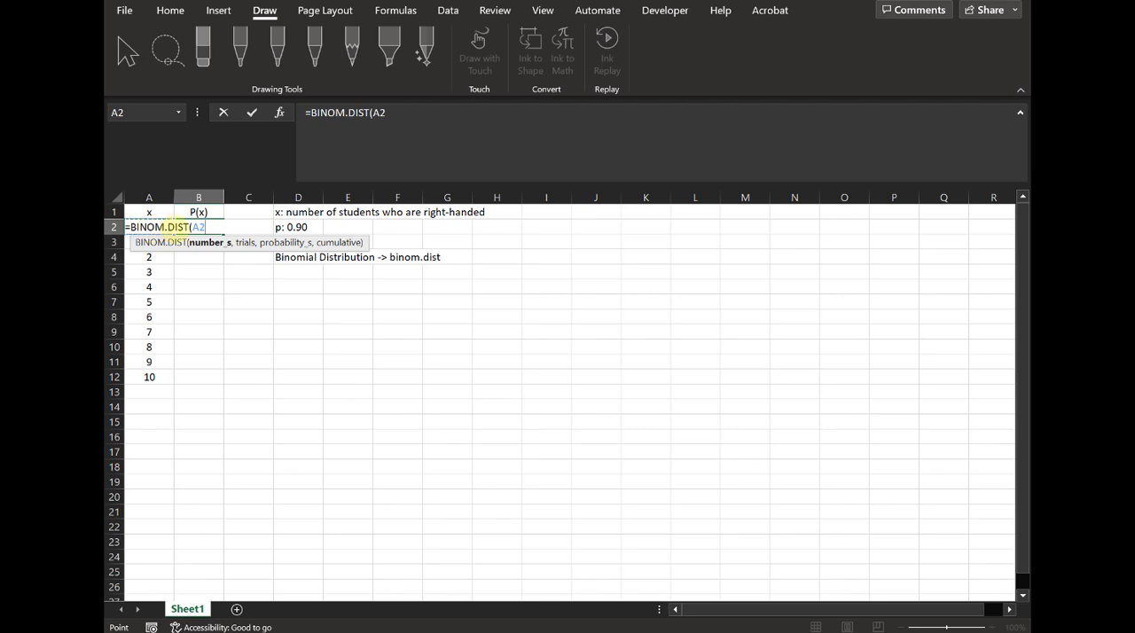
text(,)
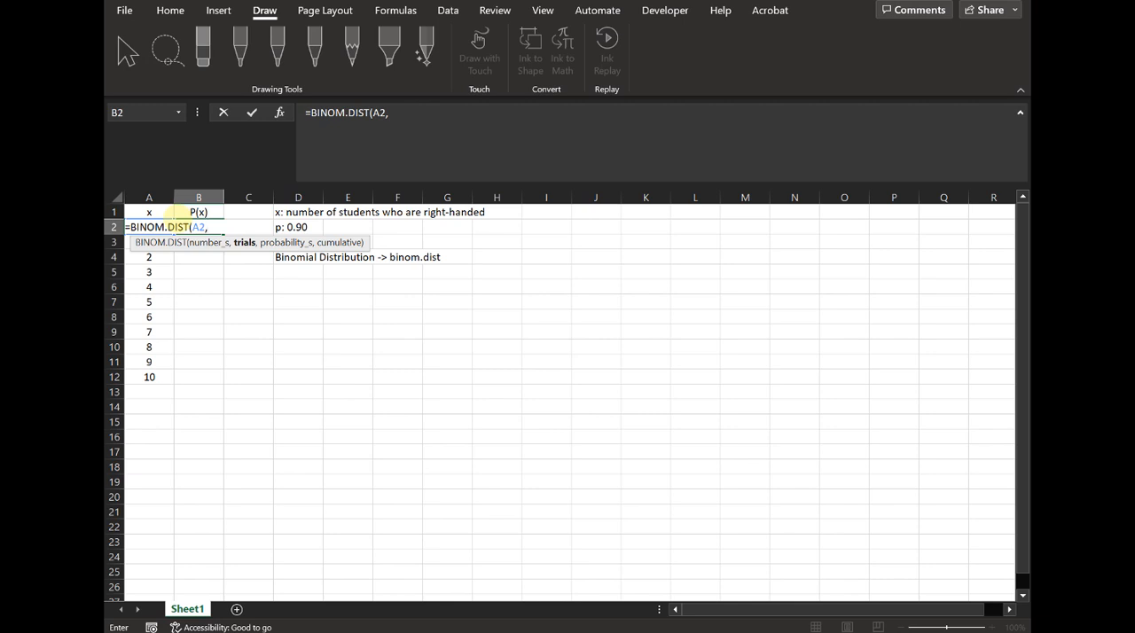
text(10,)
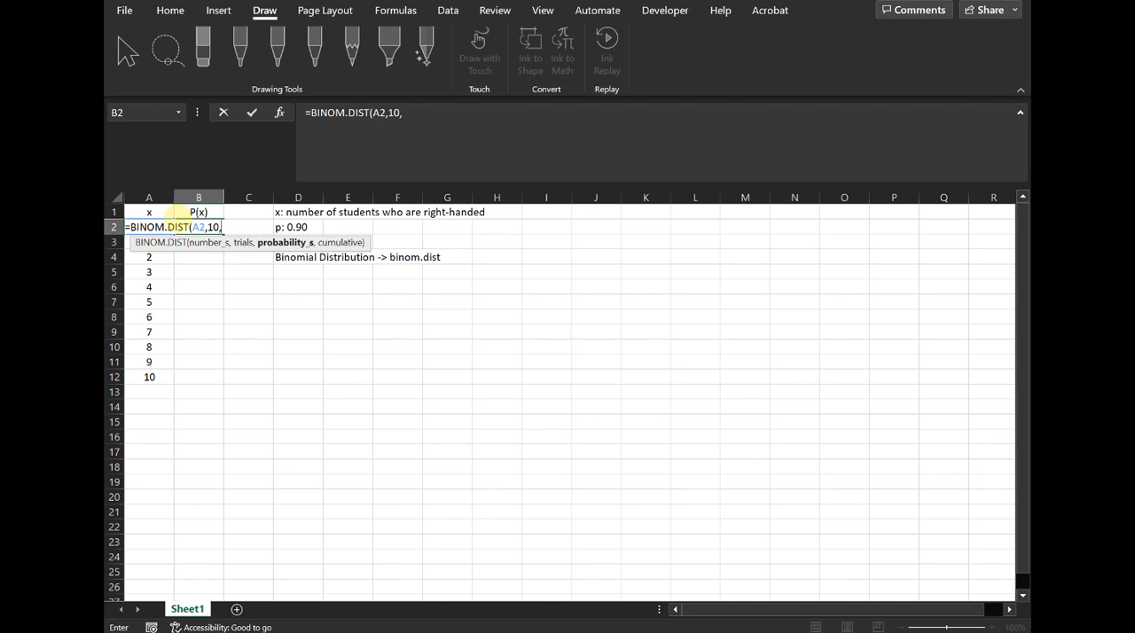
text(0.9,)
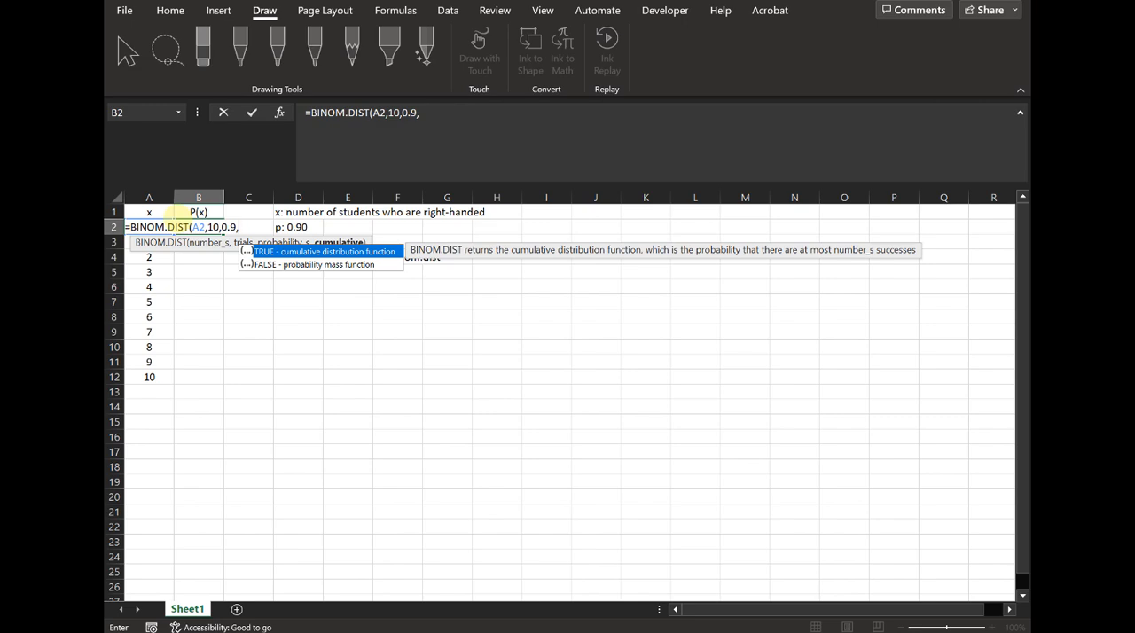
text(false))
key(Return)
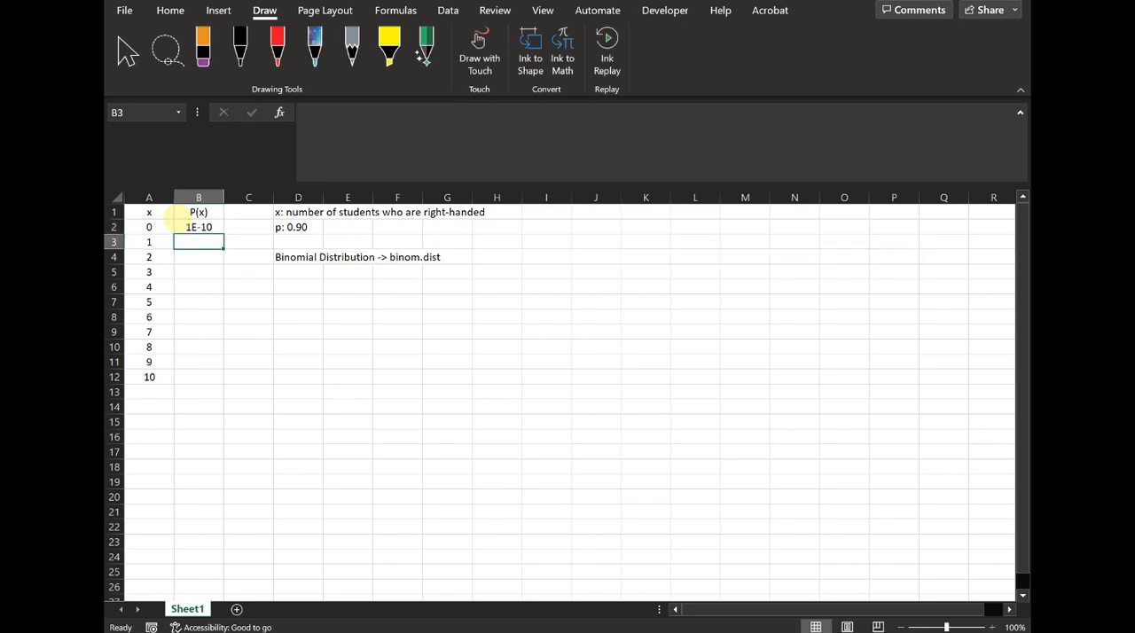
- Fill the BINOM.DIST formula from B2 down through B12 and check the sum of the probabilities
click(198, 226)
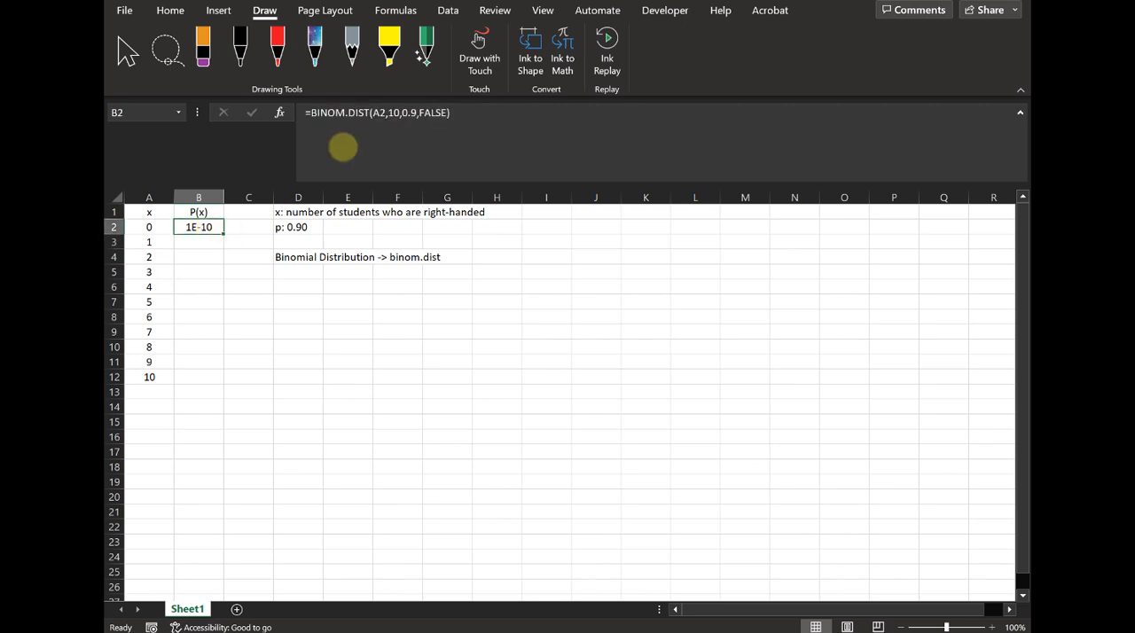
click(385, 125)
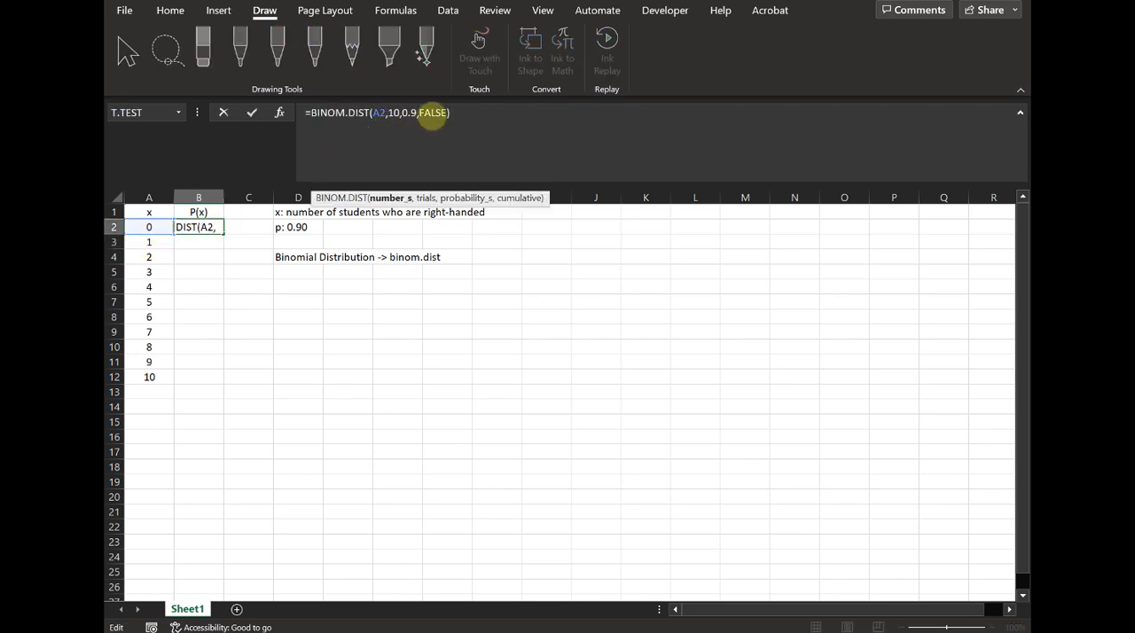
key(Escape)
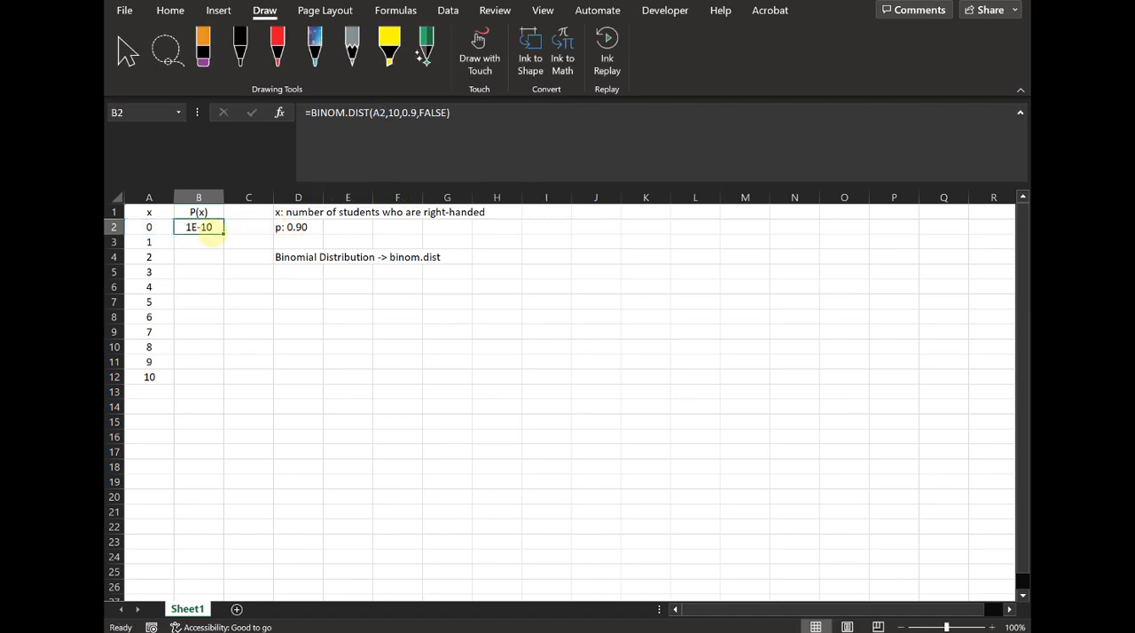
drag(224, 234, 226, 384)
click(204, 316)
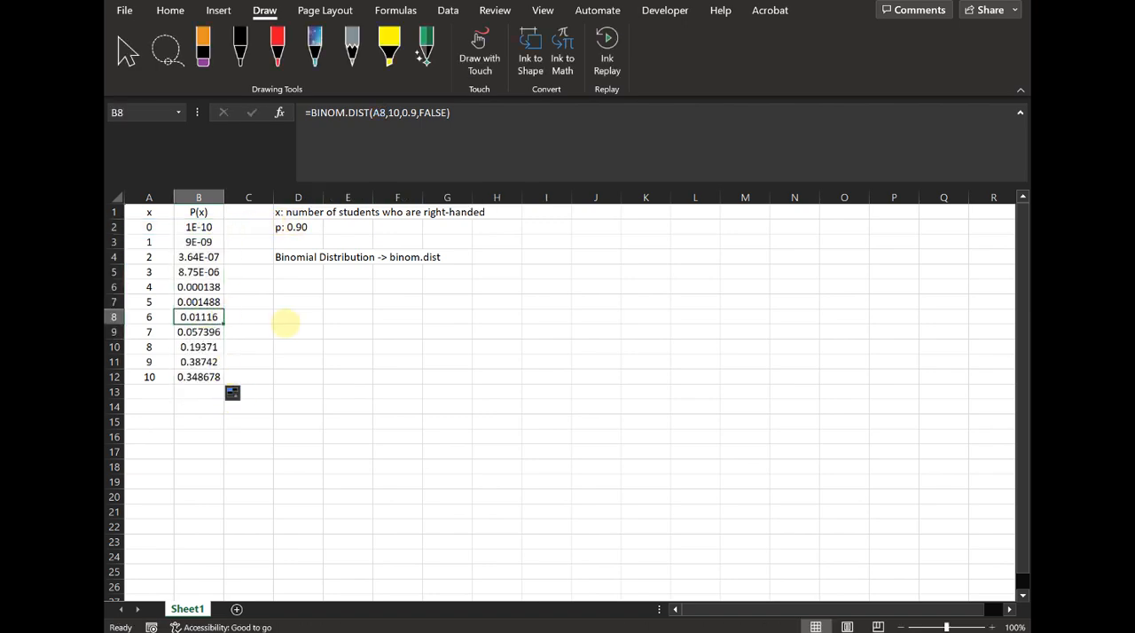
click(197, 405)
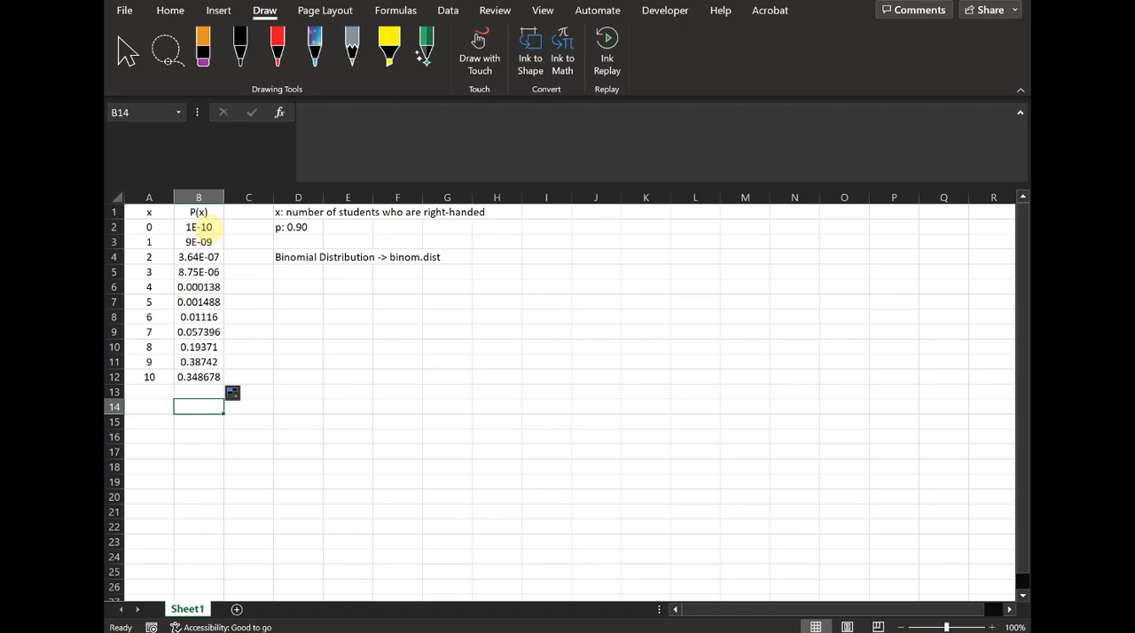
drag(203, 226, 209, 377)
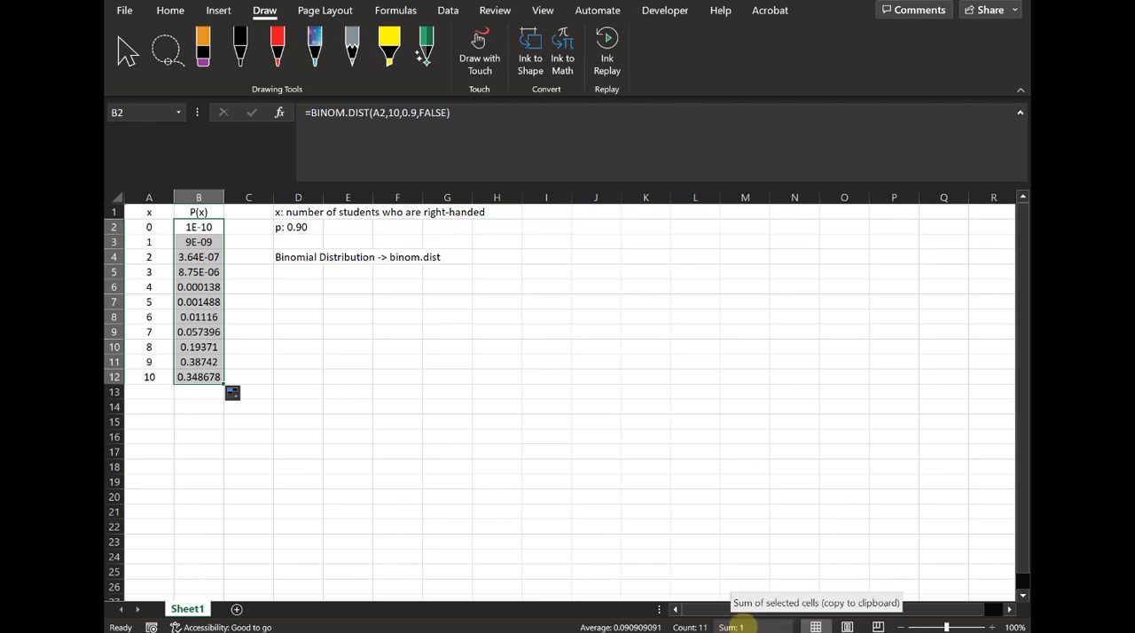
- Paste the list of questions a to f about the right-handed students into cells A14 to A19
click(164, 433)
click(162, 405)
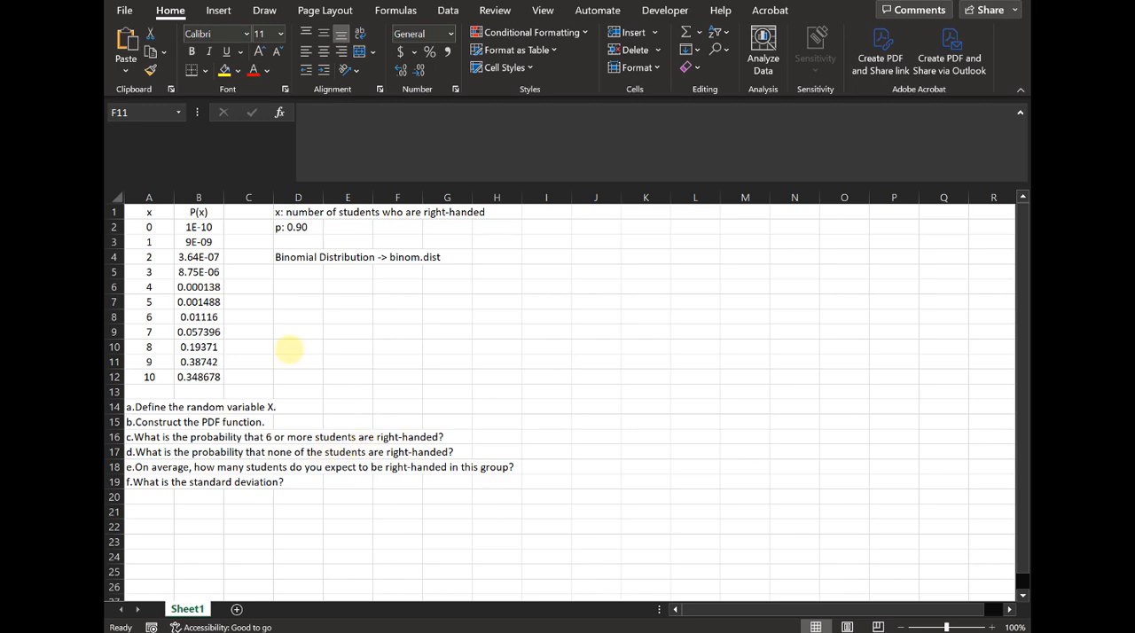
- Answer question c in cell I16 by summing the probabilities in B8:B12 for 6 or more right-handed students
click(547, 435)
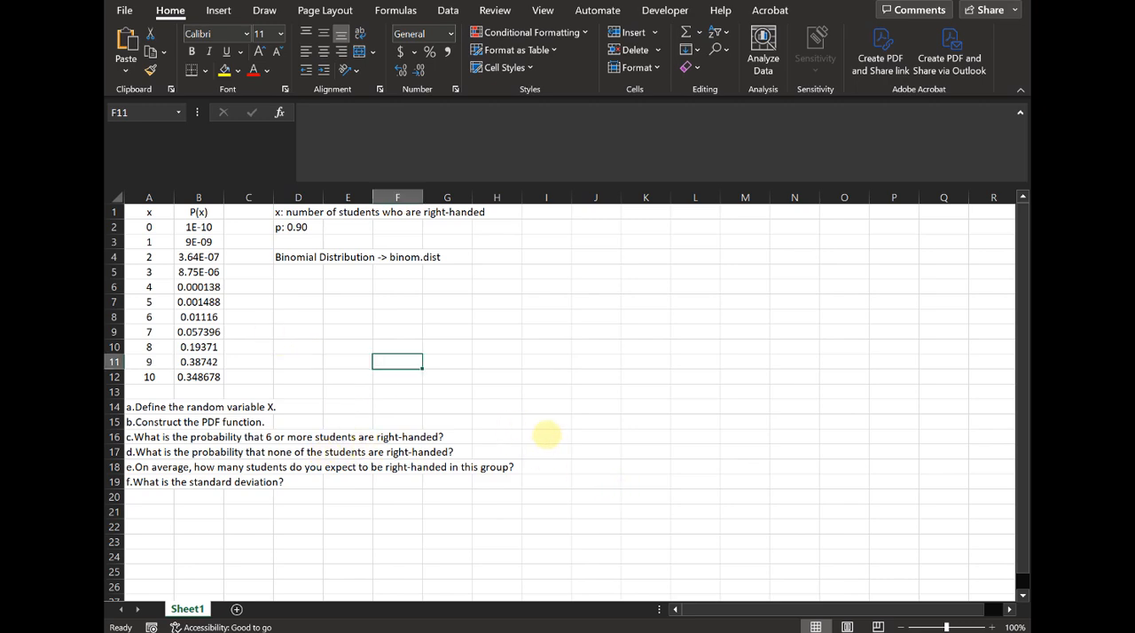
click(547, 436)
text(=sum()
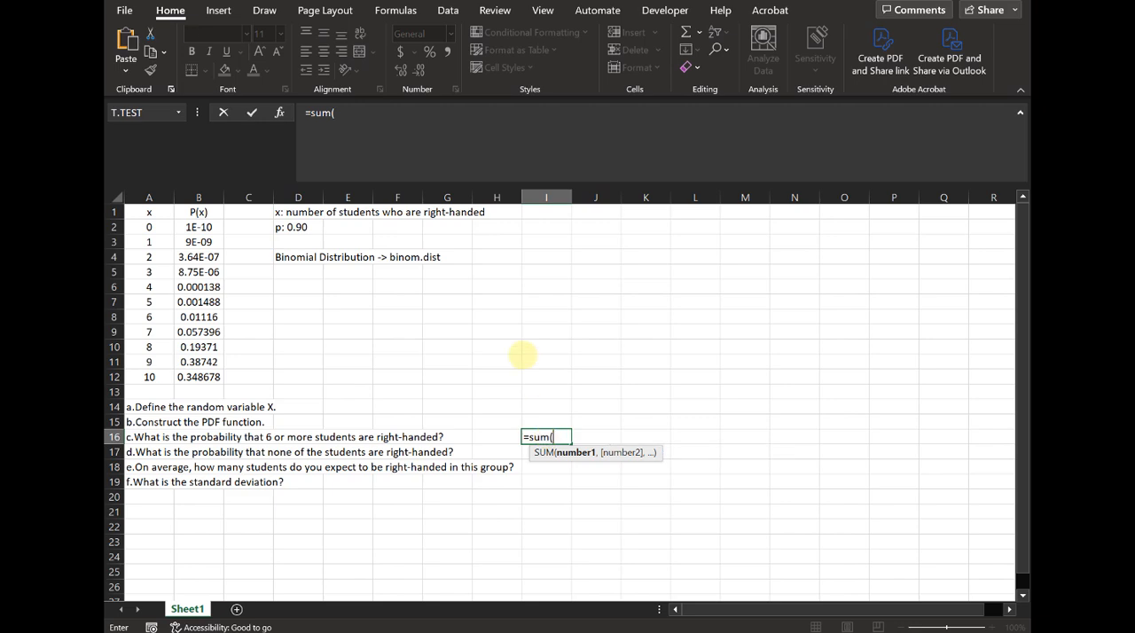
drag(199, 316, 193, 380)
key(Return)
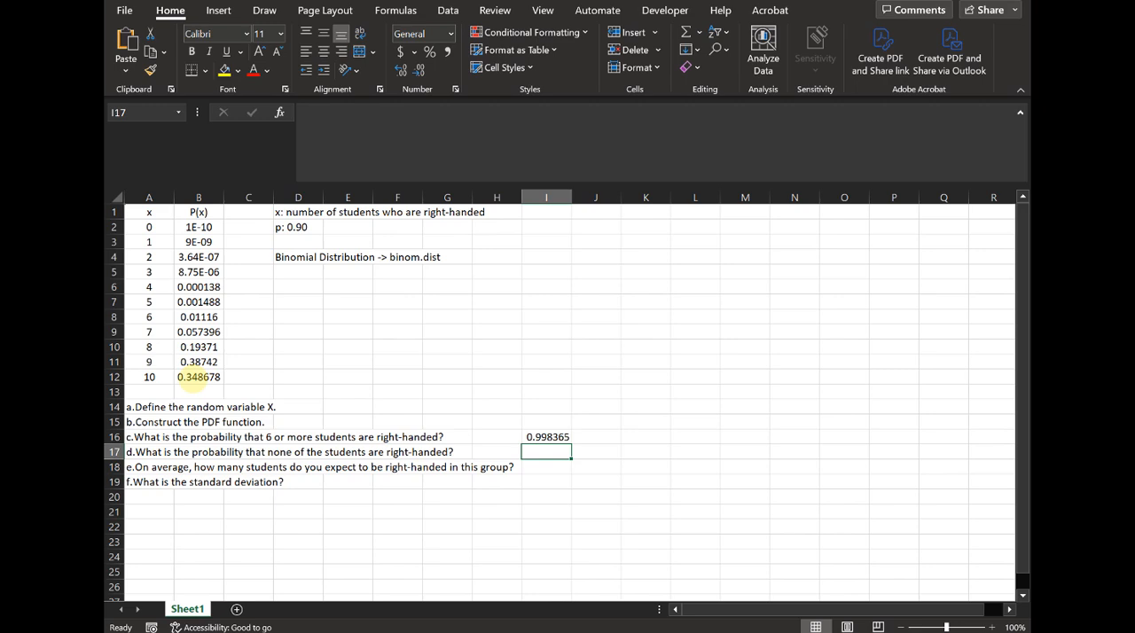
- Answer question d in cell I17 with the formula =B2, referencing the probability for x = 0
text(=)
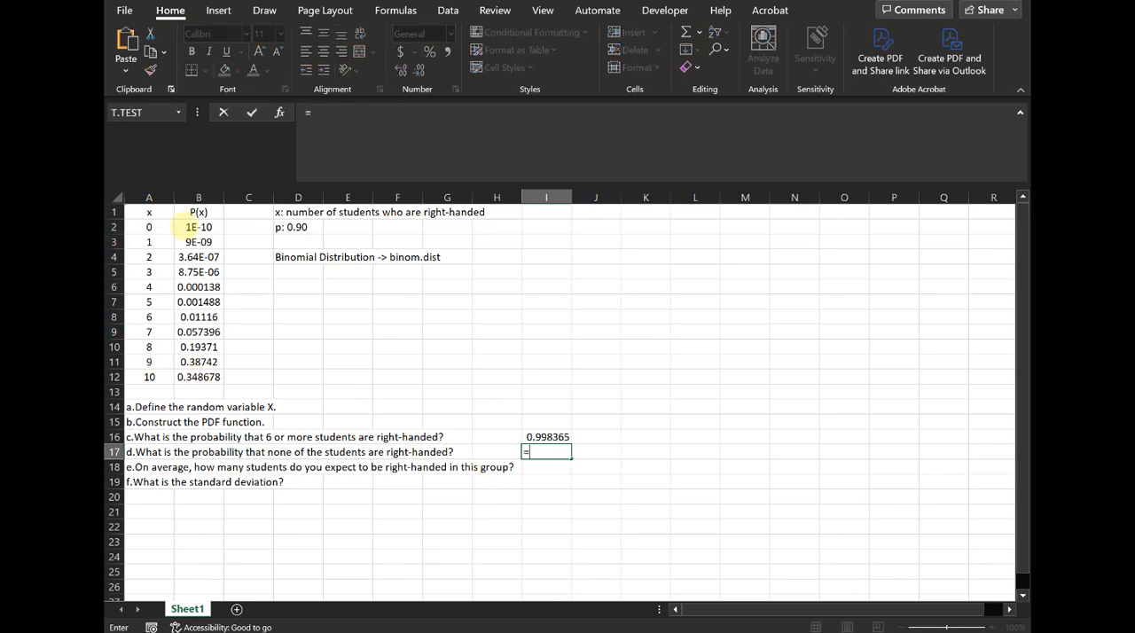
click(197, 227)
key(Return)
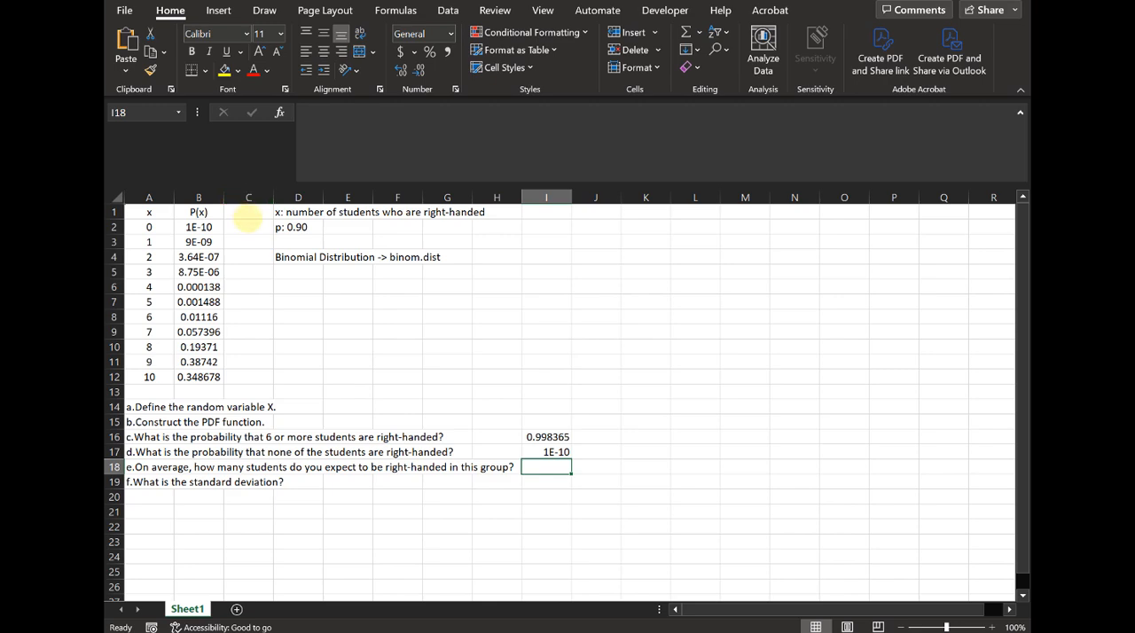
- Format the probabilities in B2:B12 as Number with three decimal places
click(197, 226)
drag(204, 264, 202, 271)
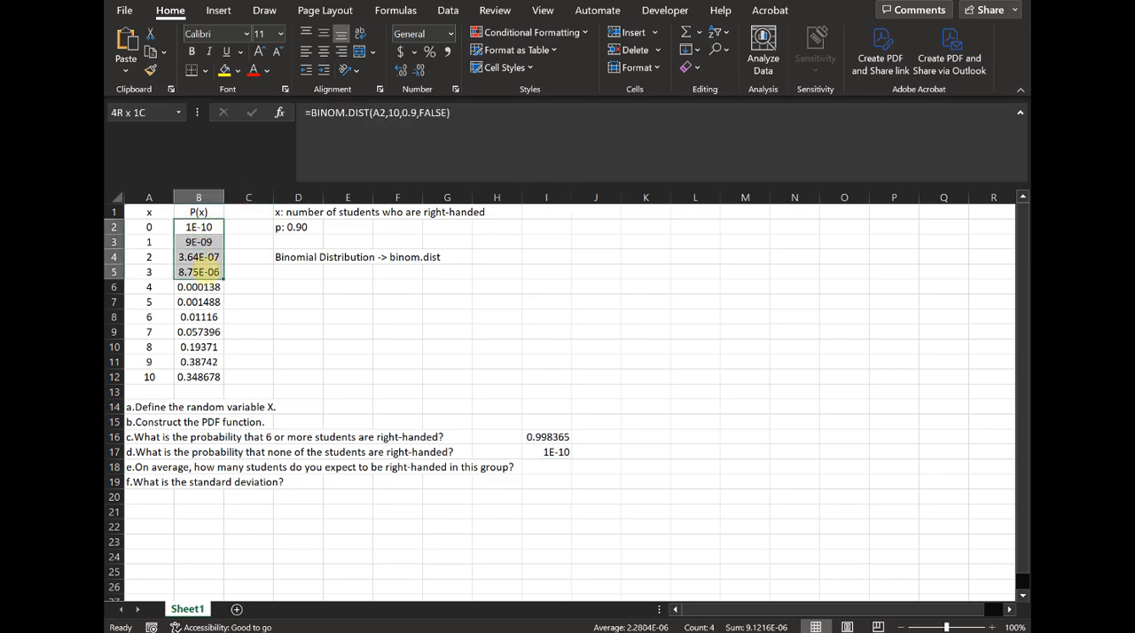
drag(219, 227, 202, 377)
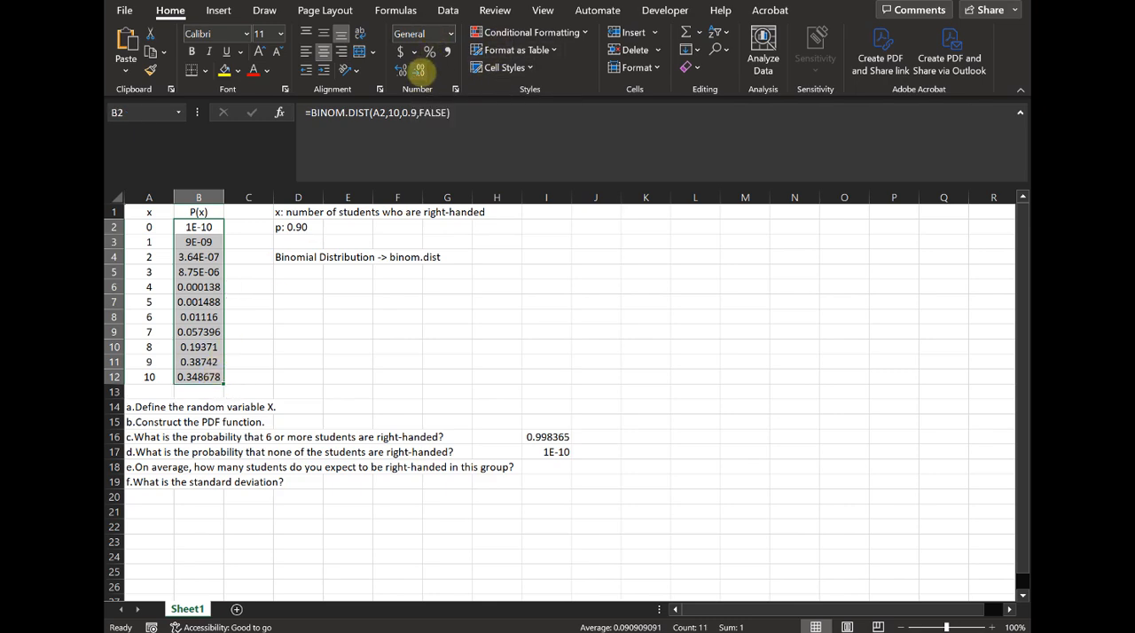
click(451, 33)
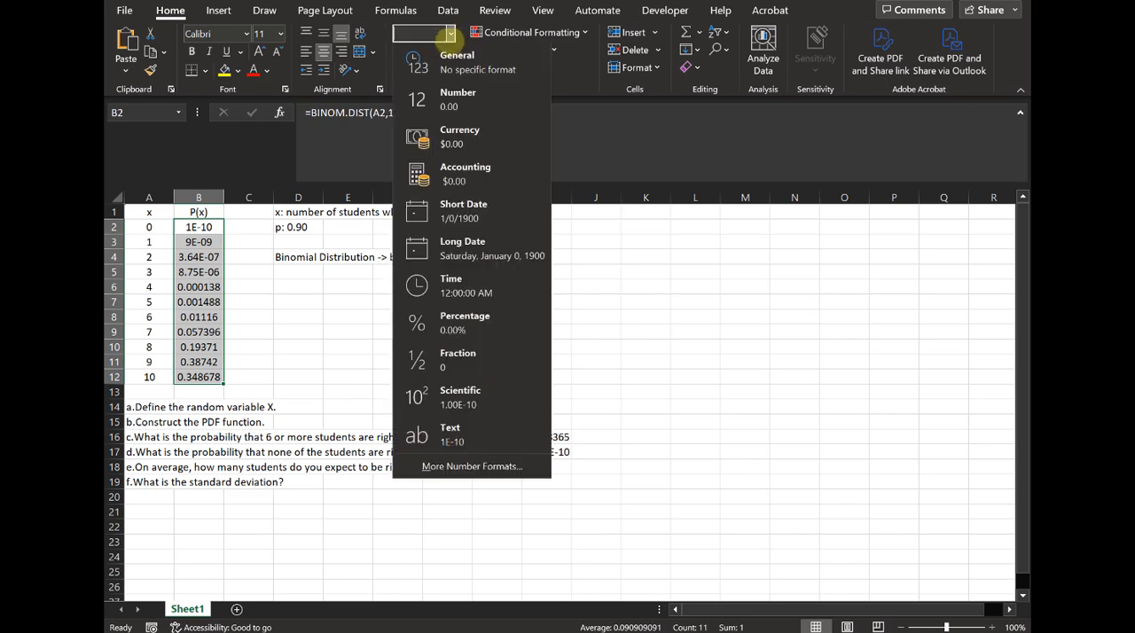
click(417, 99)
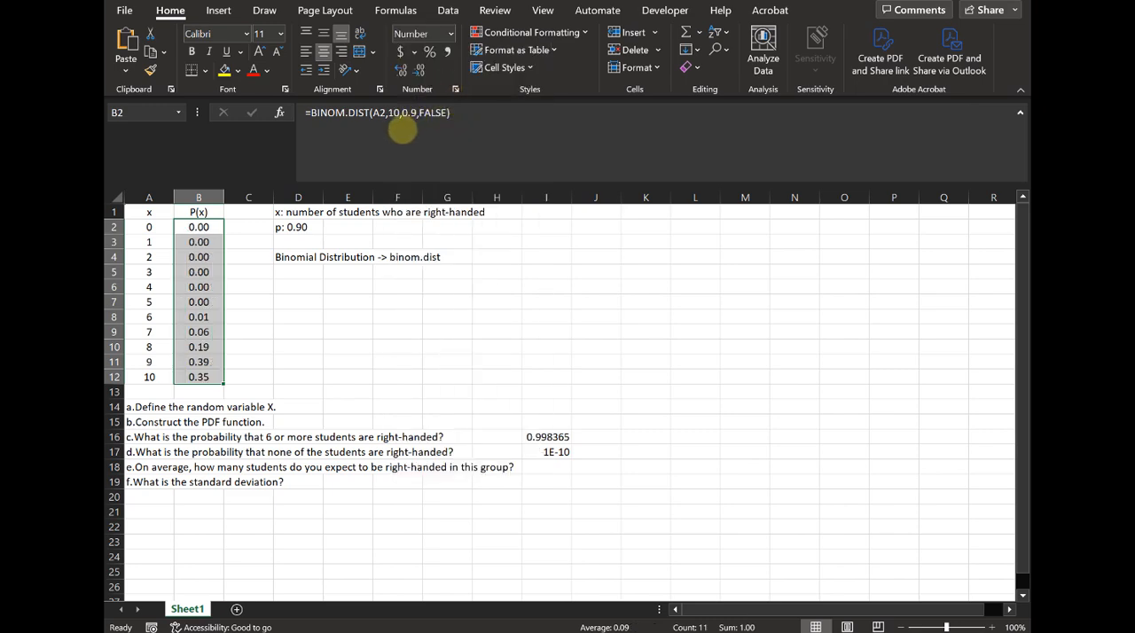
click(450, 33)
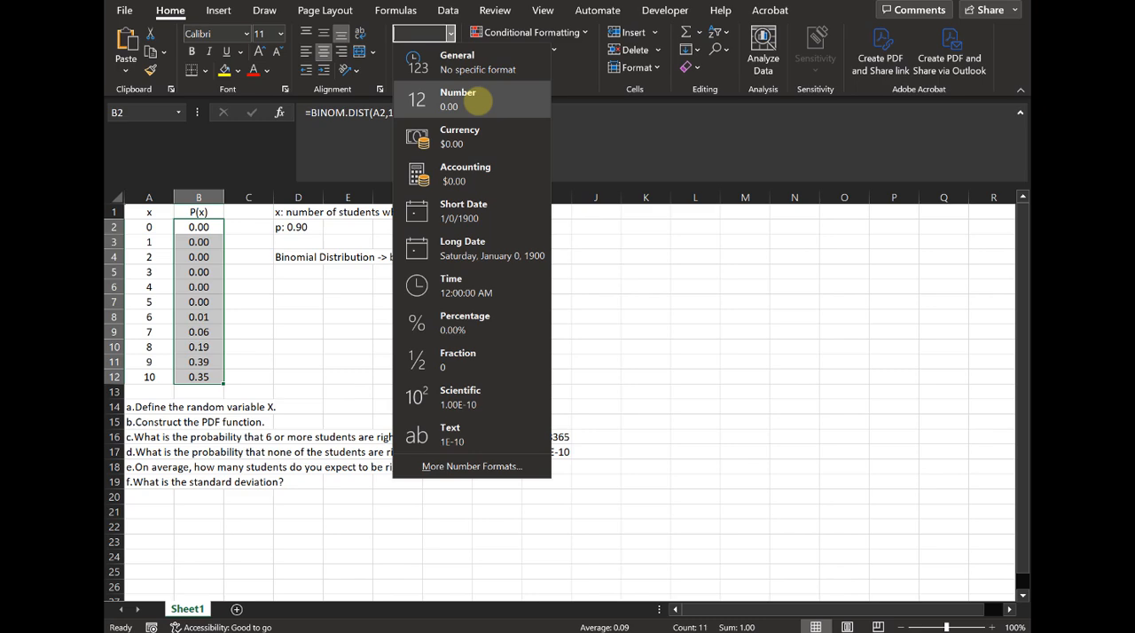
click(476, 101)
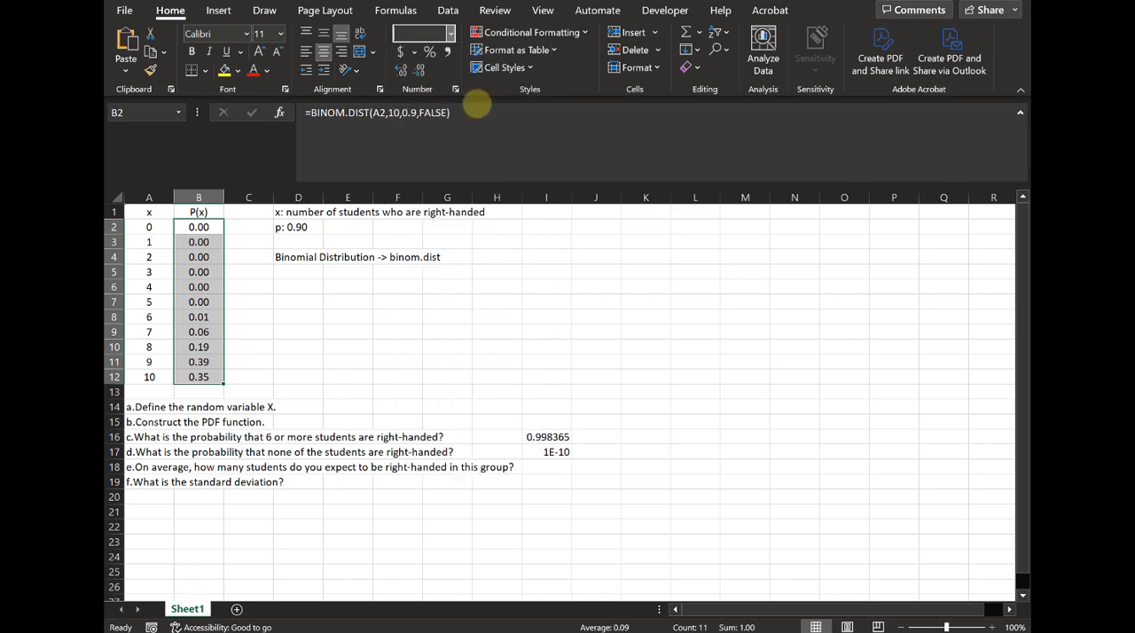
click(404, 70)
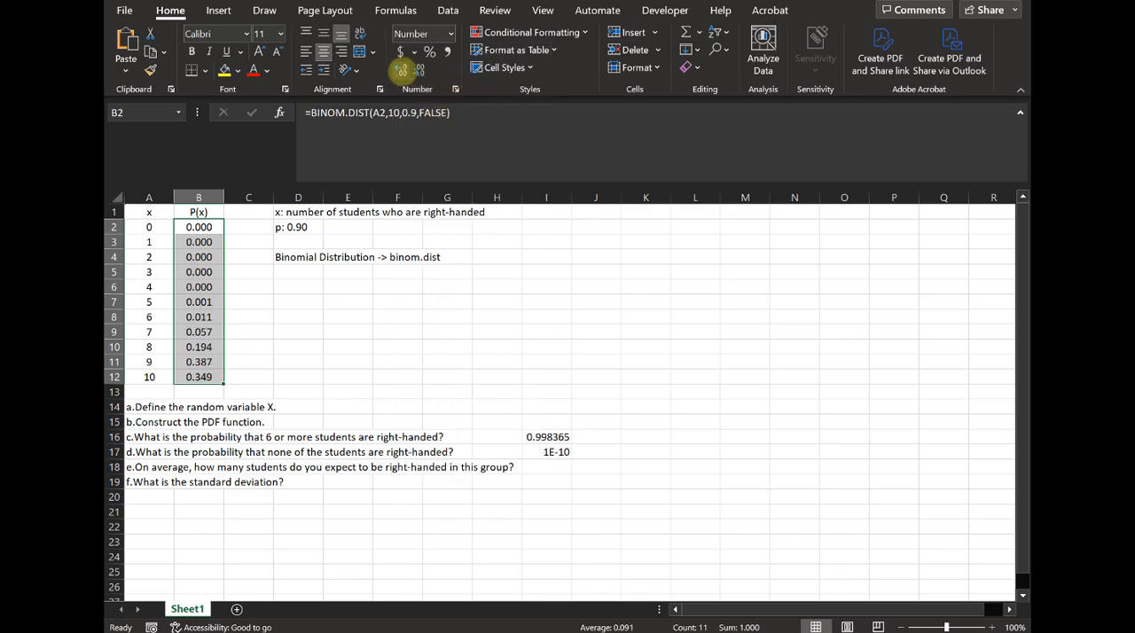
click(422, 346)
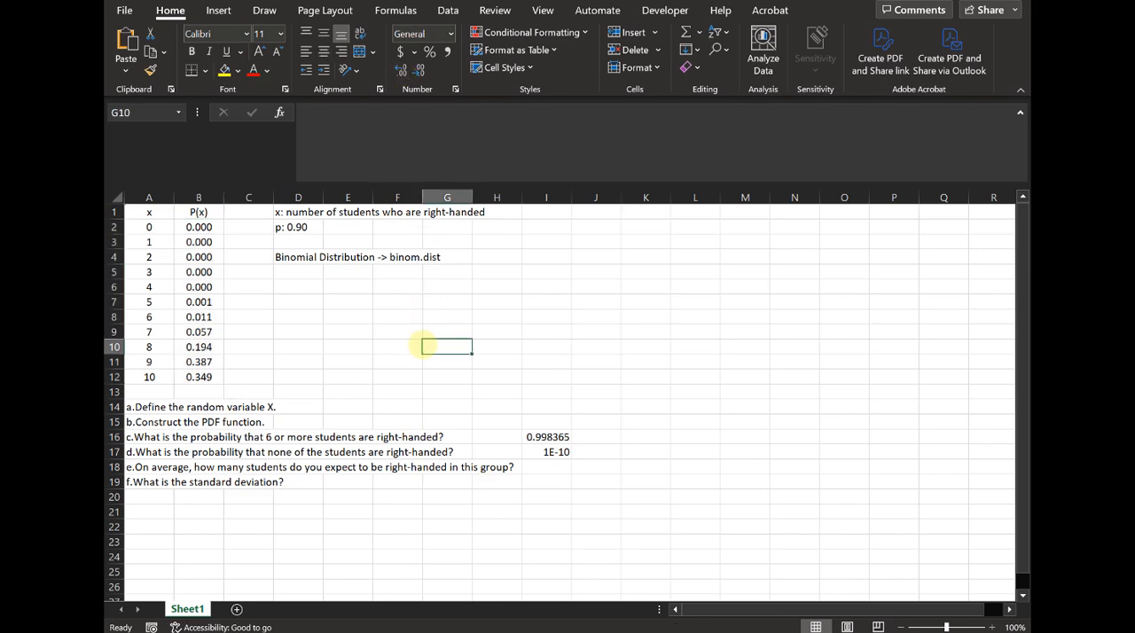
- Format the question d answer in cell I17 as Number with two decimal places
click(554, 451)
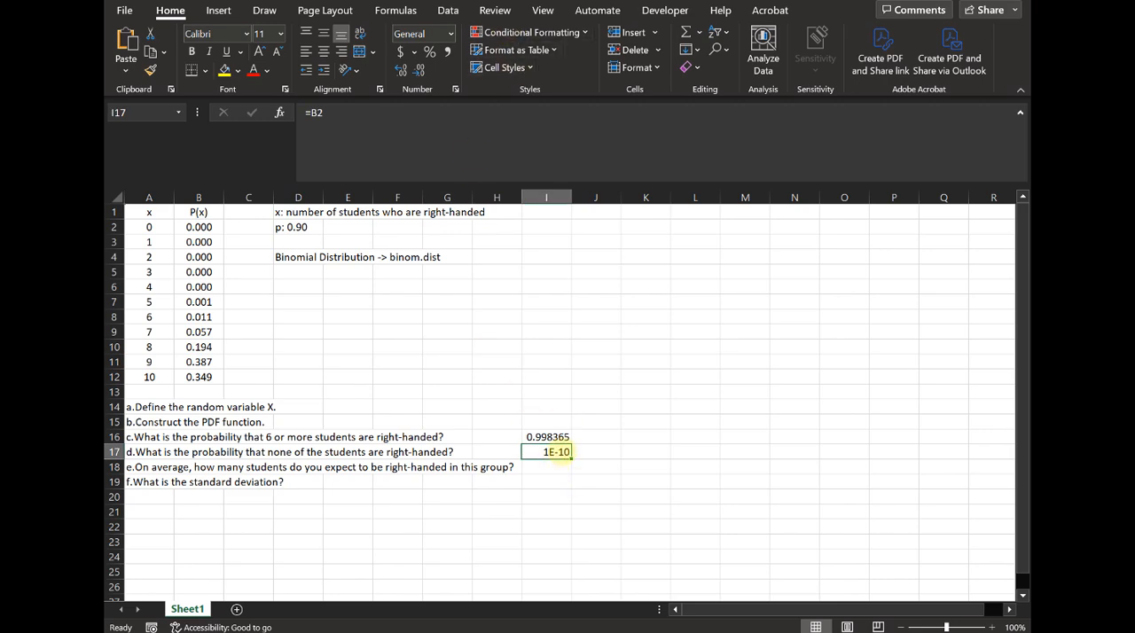
click(450, 34)
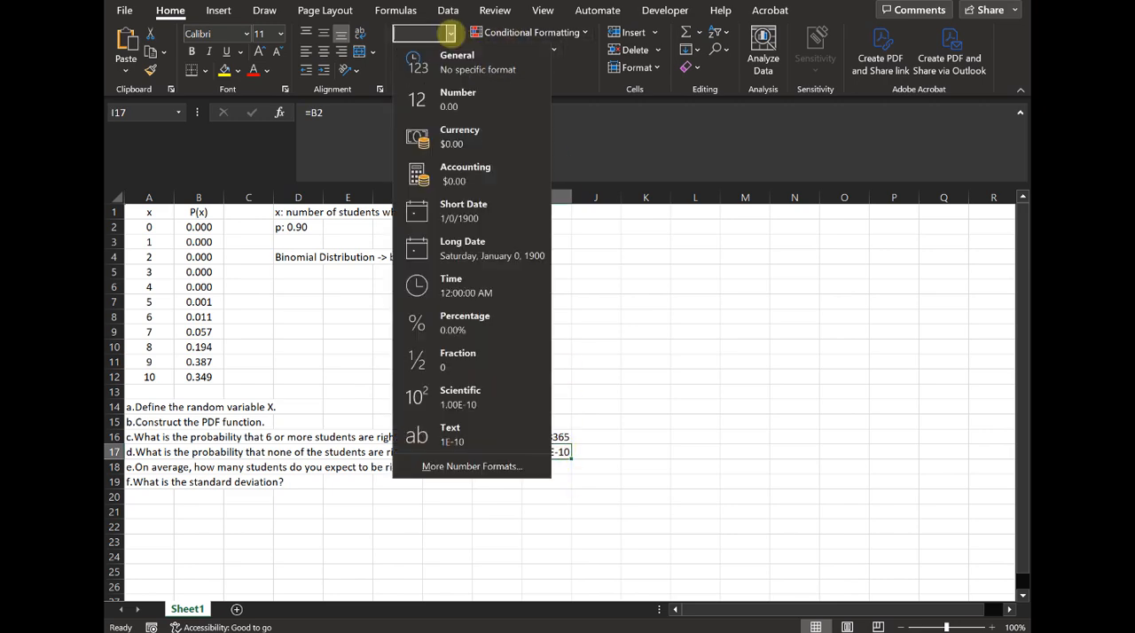
click(463, 97)
click(606, 450)
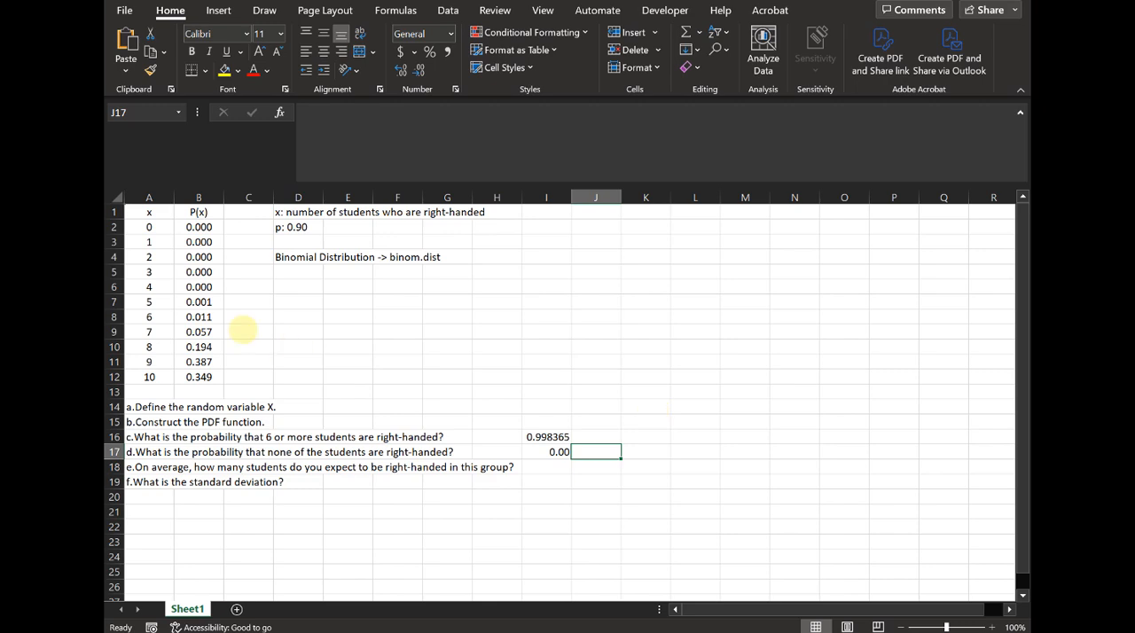
- Review the formula in B2 and the sum of the probabilities in B2:B12
click(200, 227)
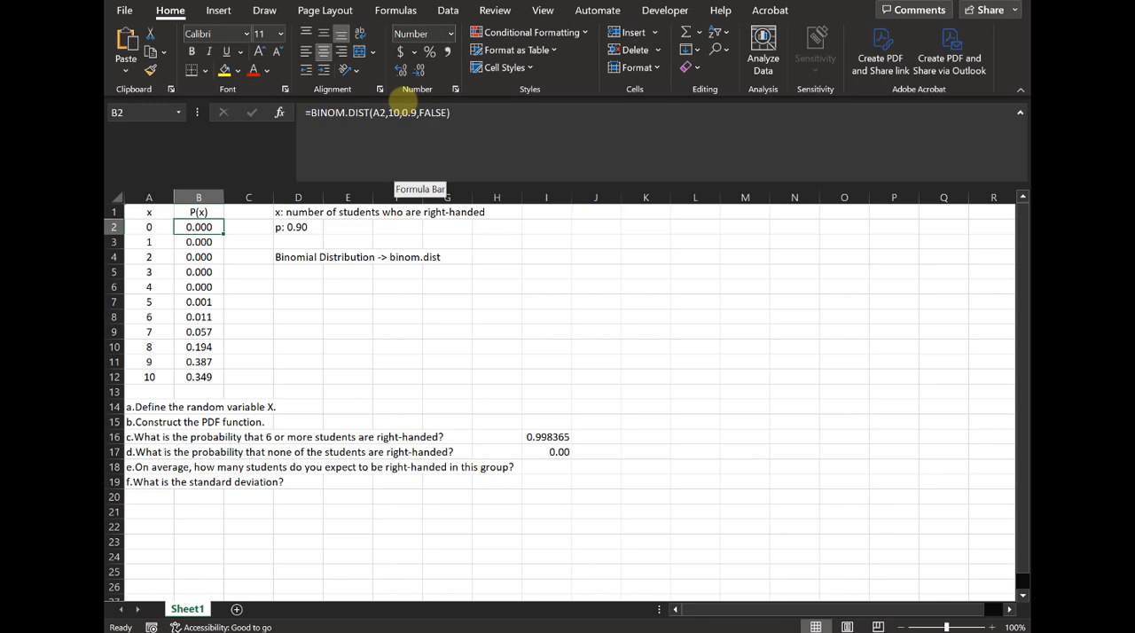
click(344, 360)
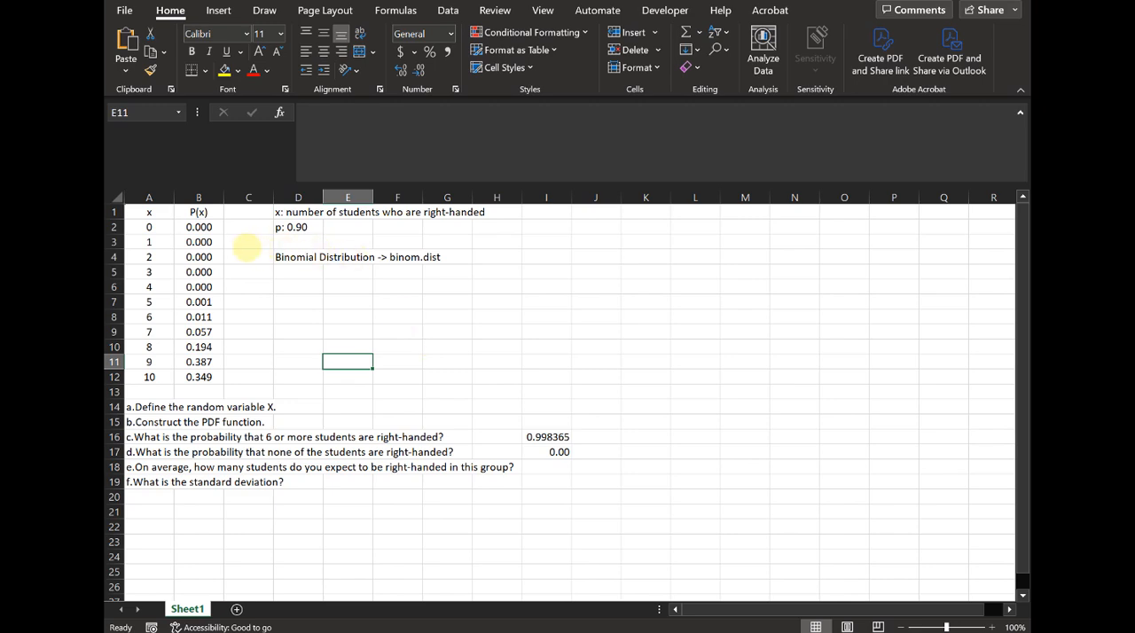
drag(199, 227, 199, 378)
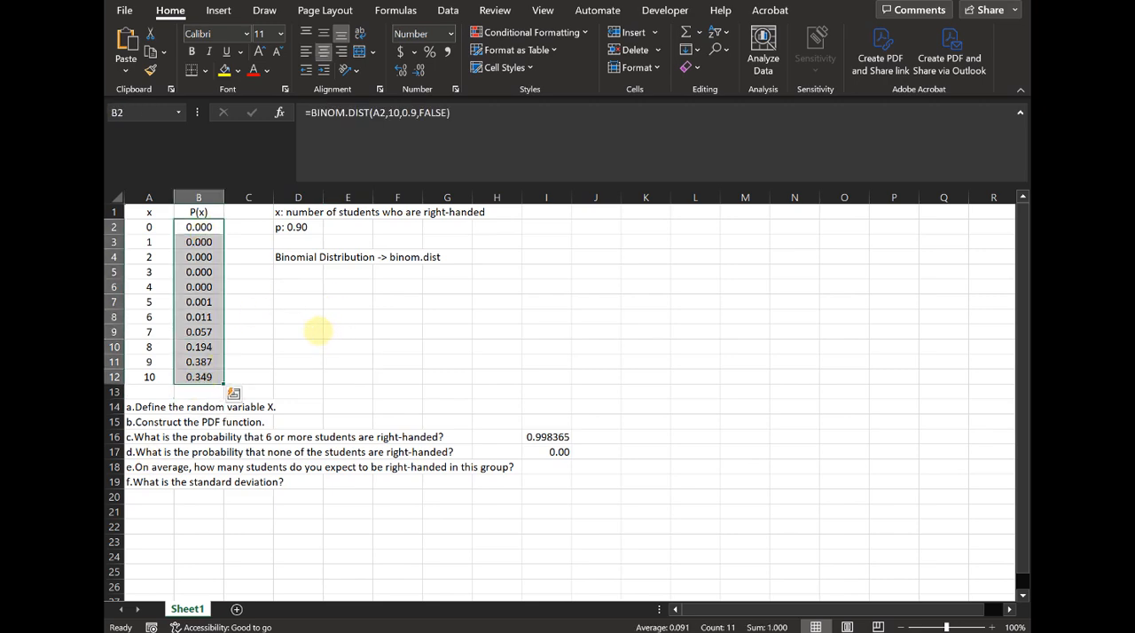
click(317, 331)
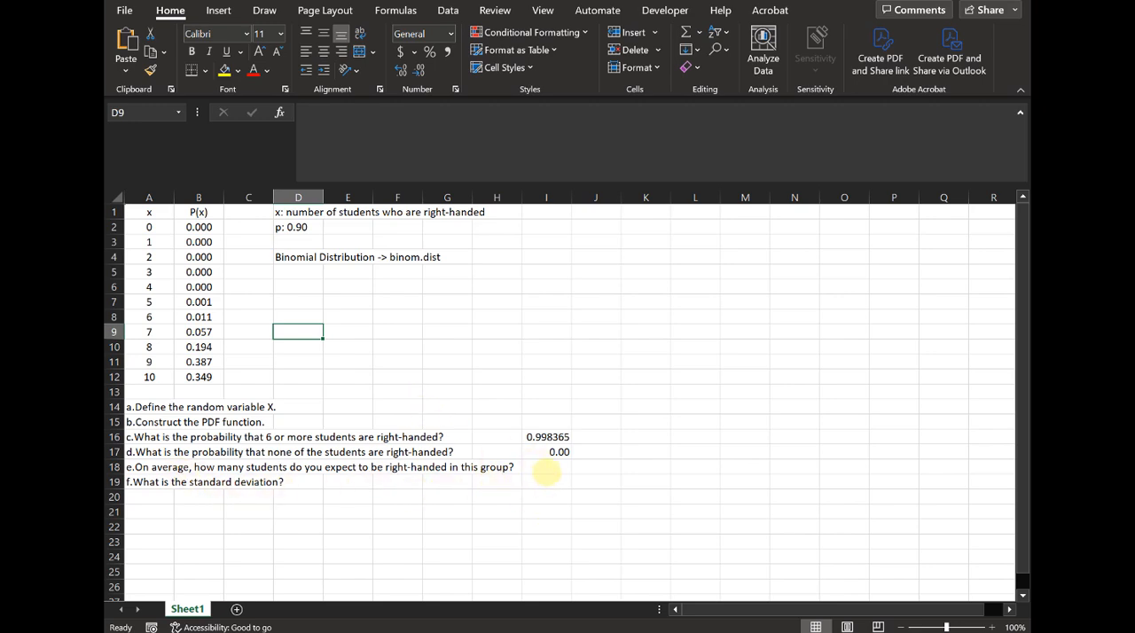
- Enter the label "average=pn" in cell I18 beside question e
click(550, 466)
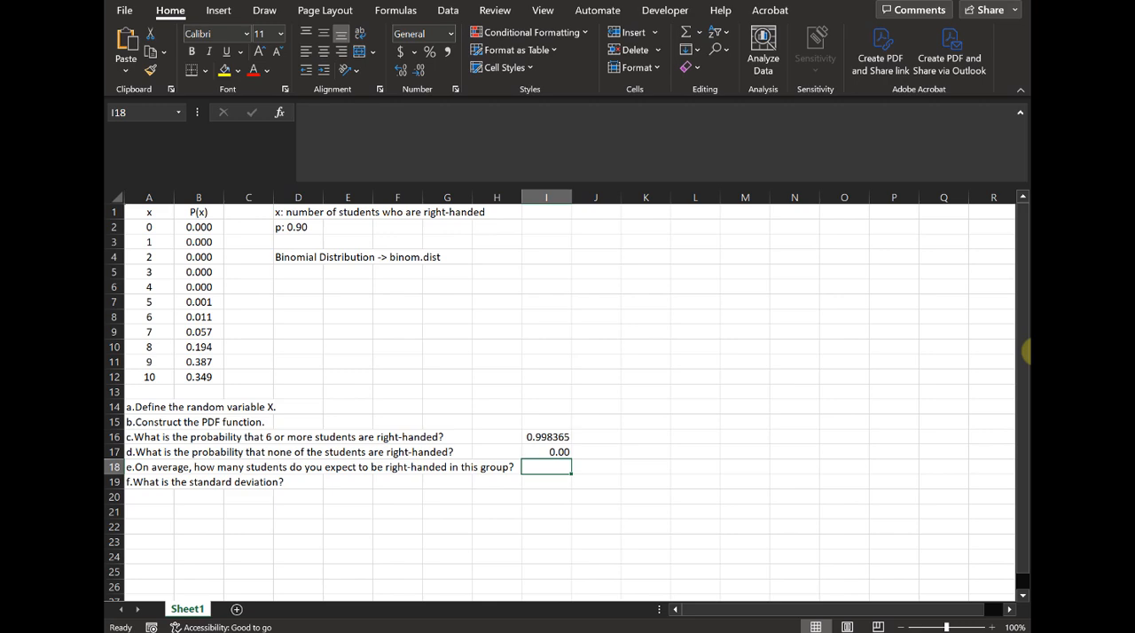
text(average=)
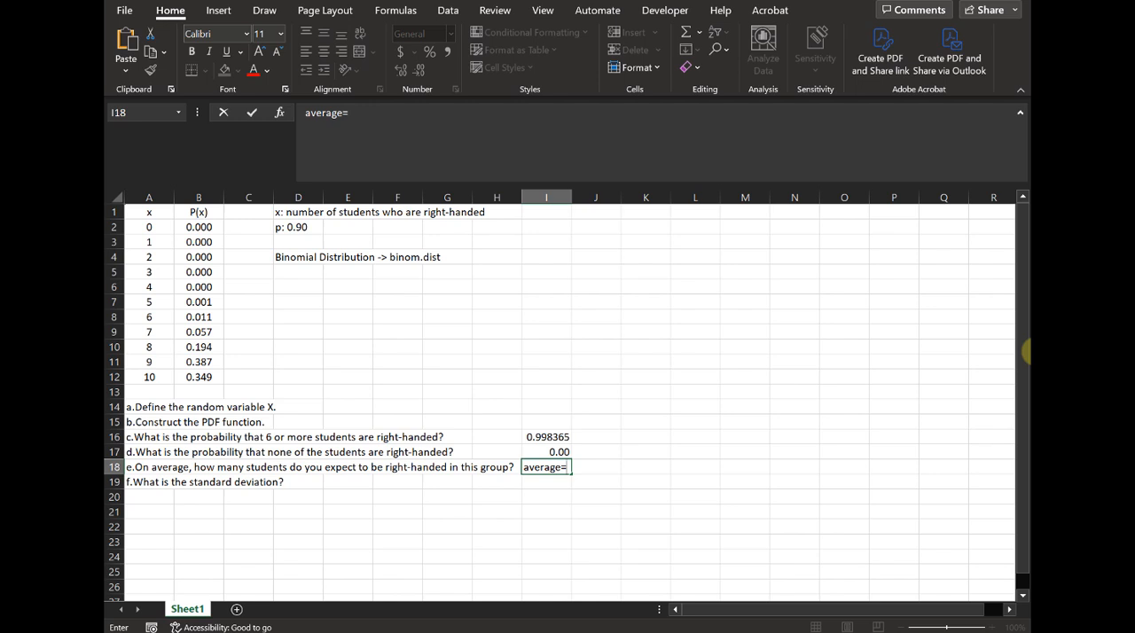
text(pn)
key(Tab)
click(701, 320)
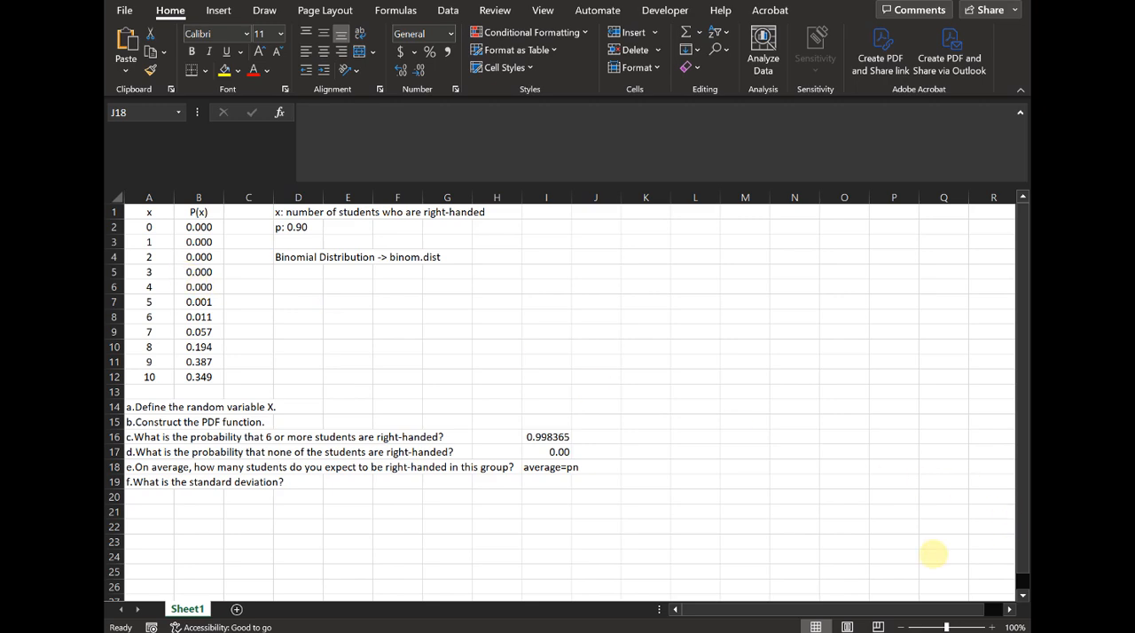
- Edit the label in cell I18 to read "average=np"
click(606, 467)
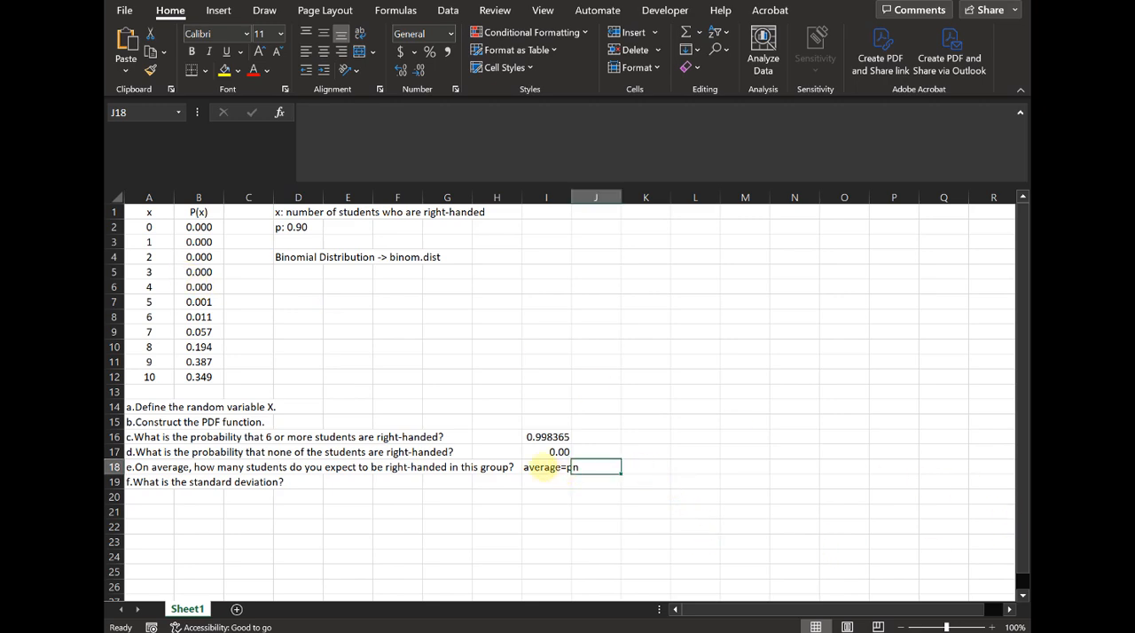
click(542, 468)
click(442, 133)
key(BackSpace)
key(BackSpace)
text(np)
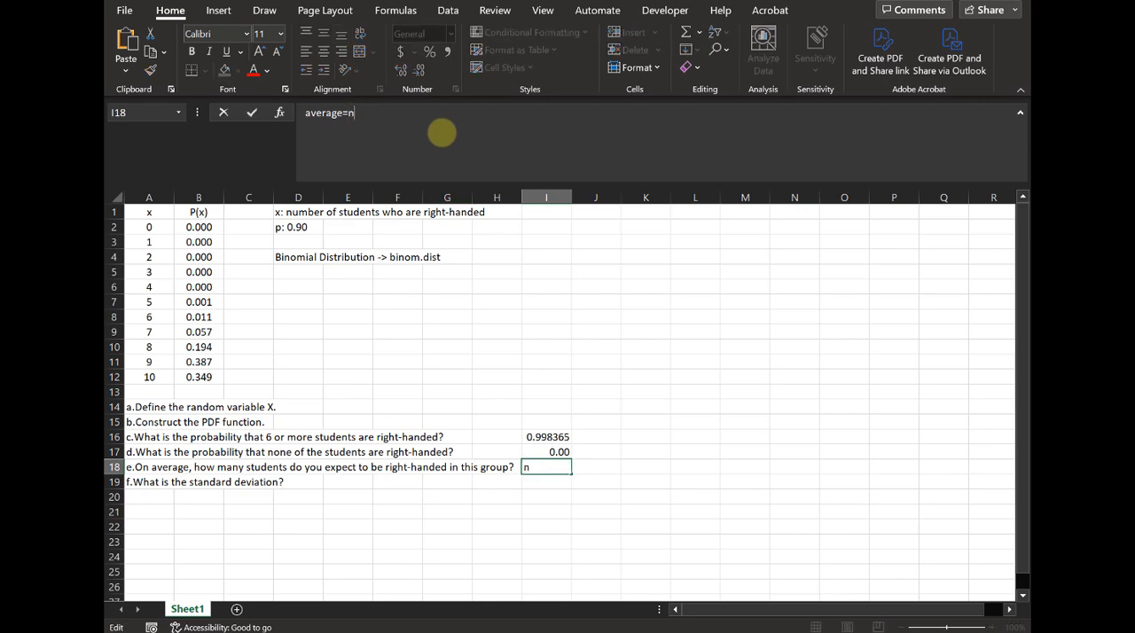
key(Return)
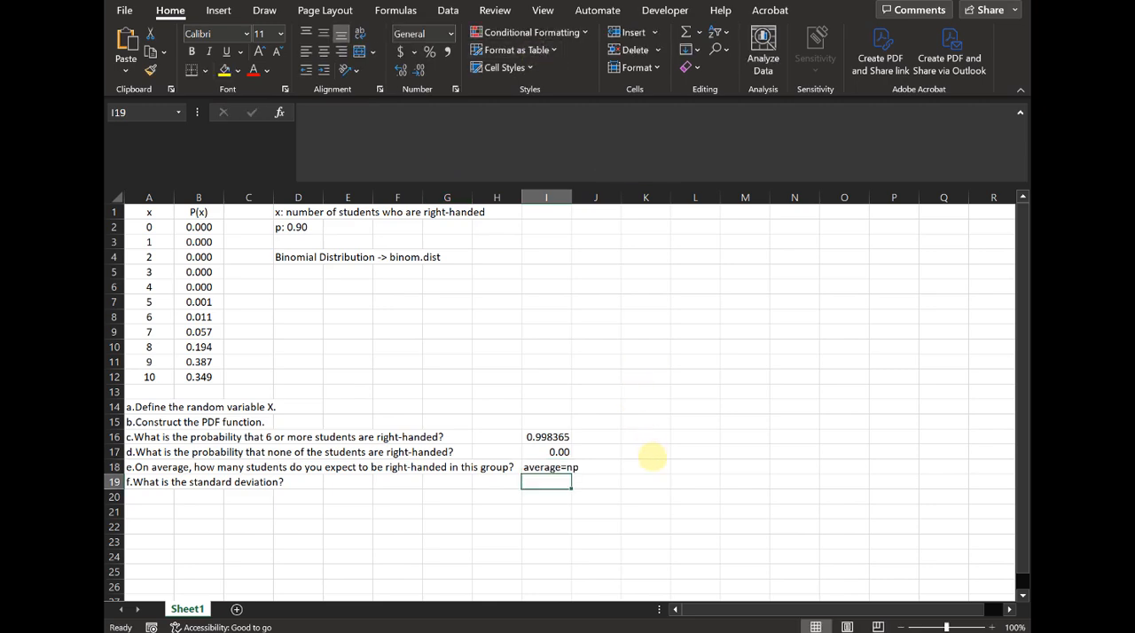
- Calculate the expected number of right-handed students in cell K18 with the formula =10*.9
click(656, 463)
text(=)
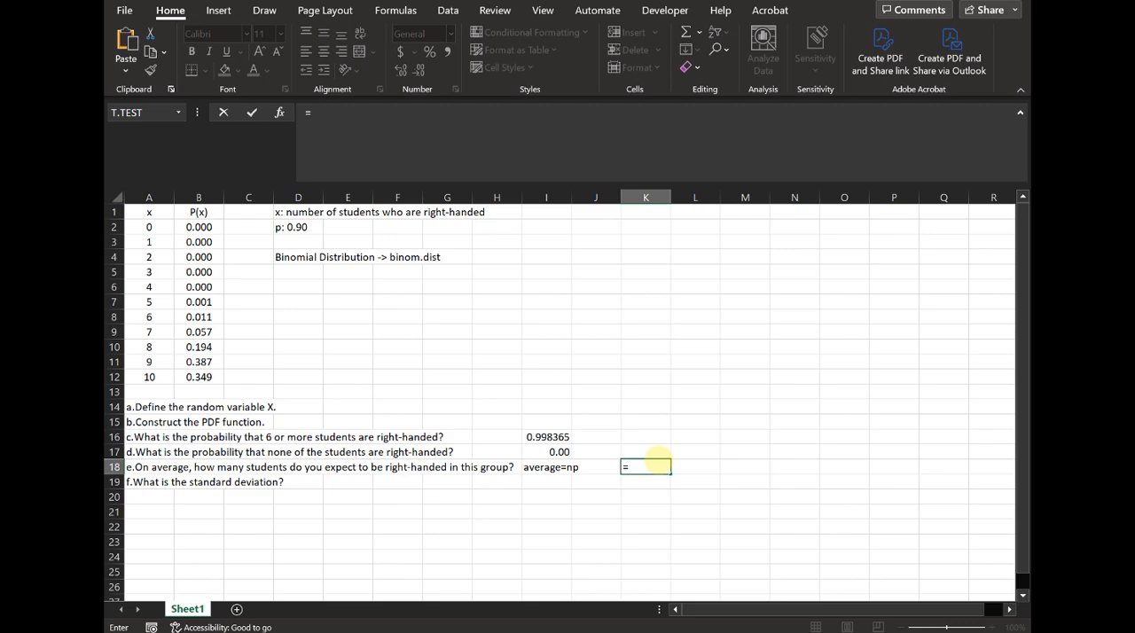
text(10*.9)
key(Return)
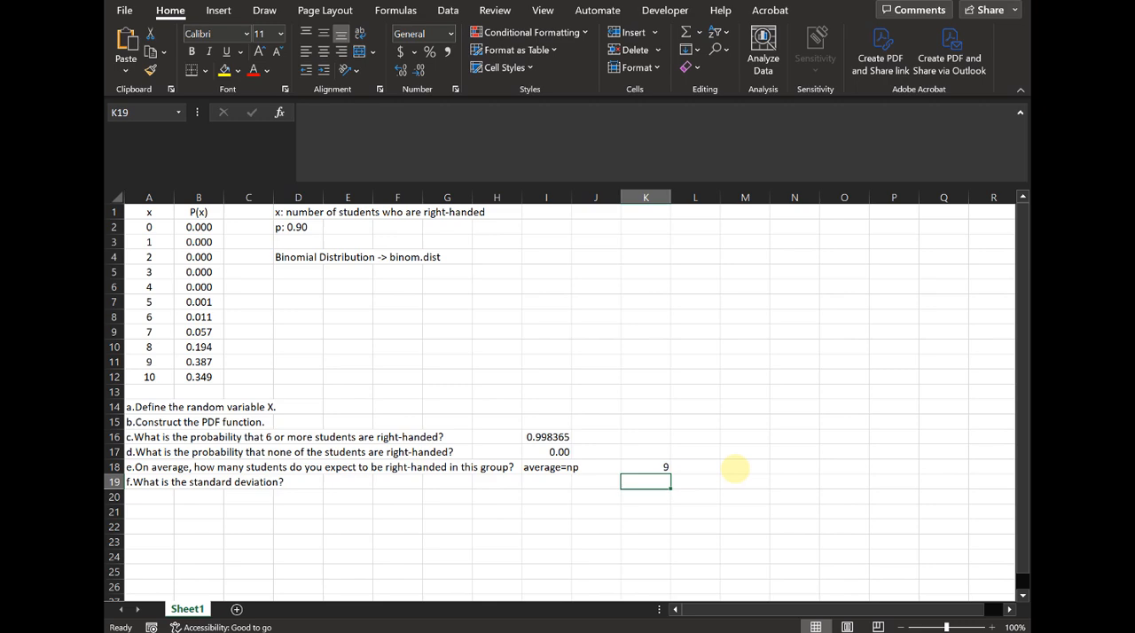
- Enter the label "std dev=sqrt(npq)" in cell I19 beside question f
key(Left)
key(Left)
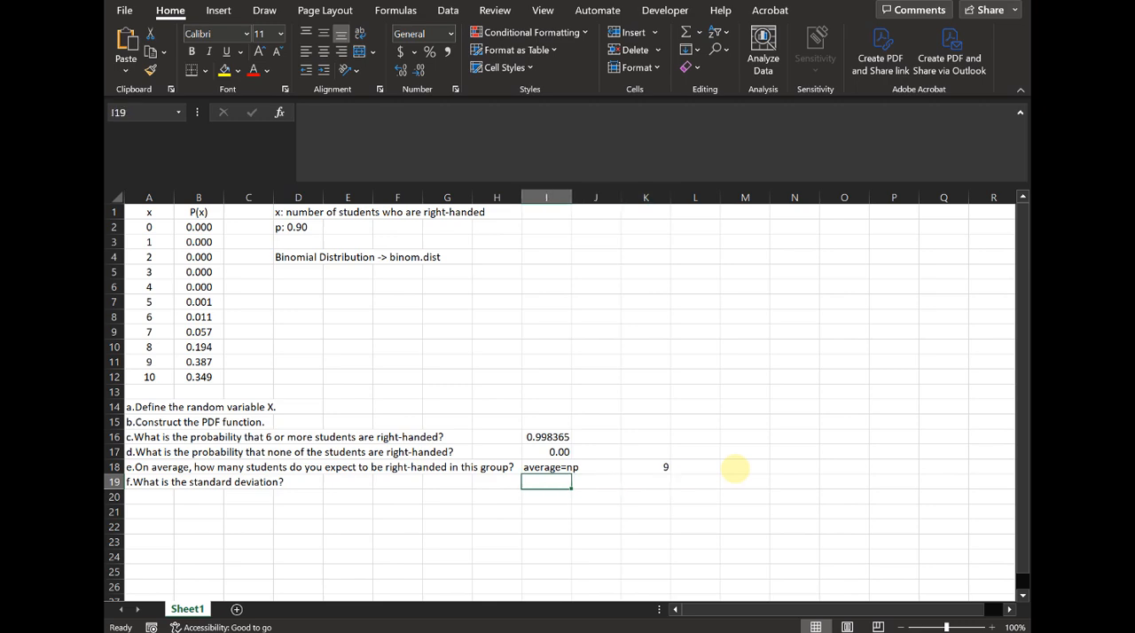
text(std dev)
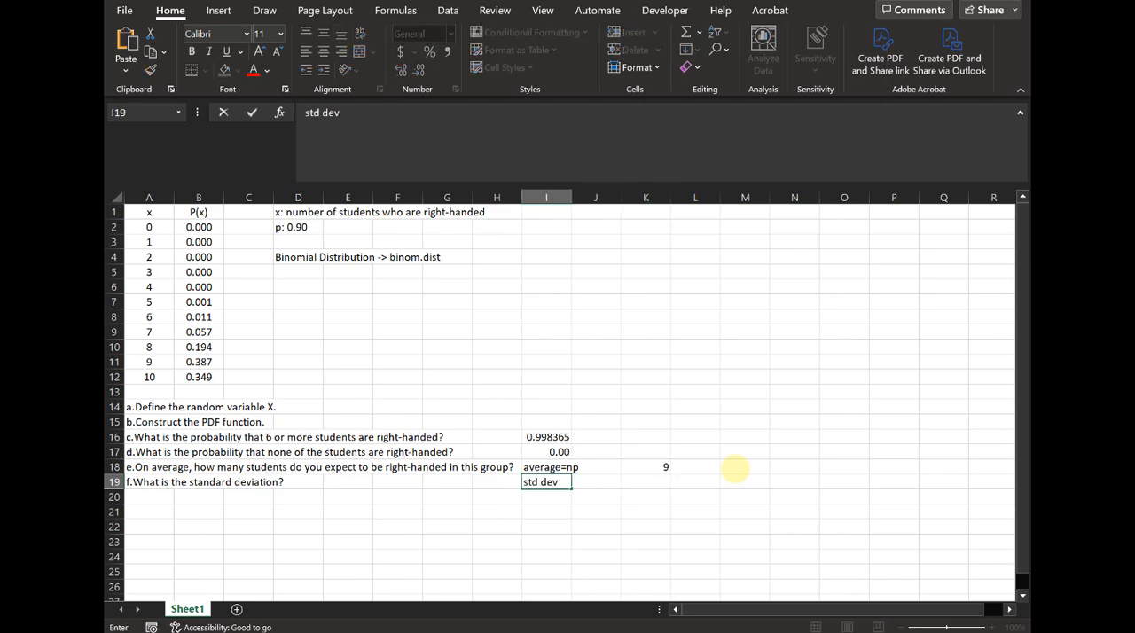
text(=sqrt(npq))
key(Return)
- Calculate the standard deviation of right-handed students in cell K19 with the formula =sqrt(10*.9*.1)
key(Up)
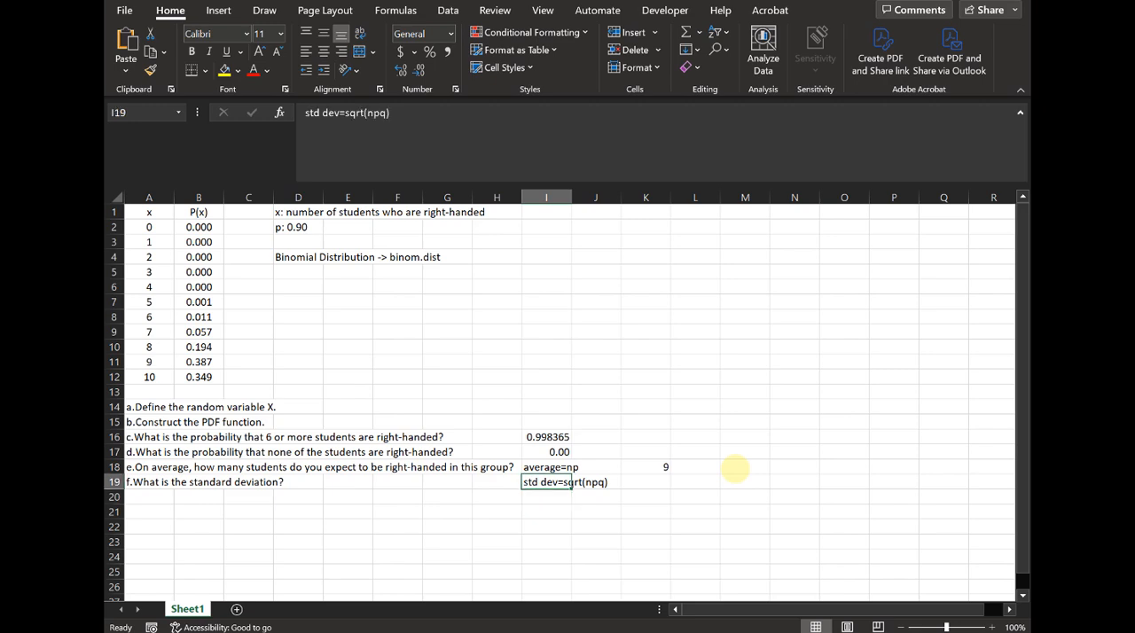
key(Right)
key(Right)
text(=sqrt()
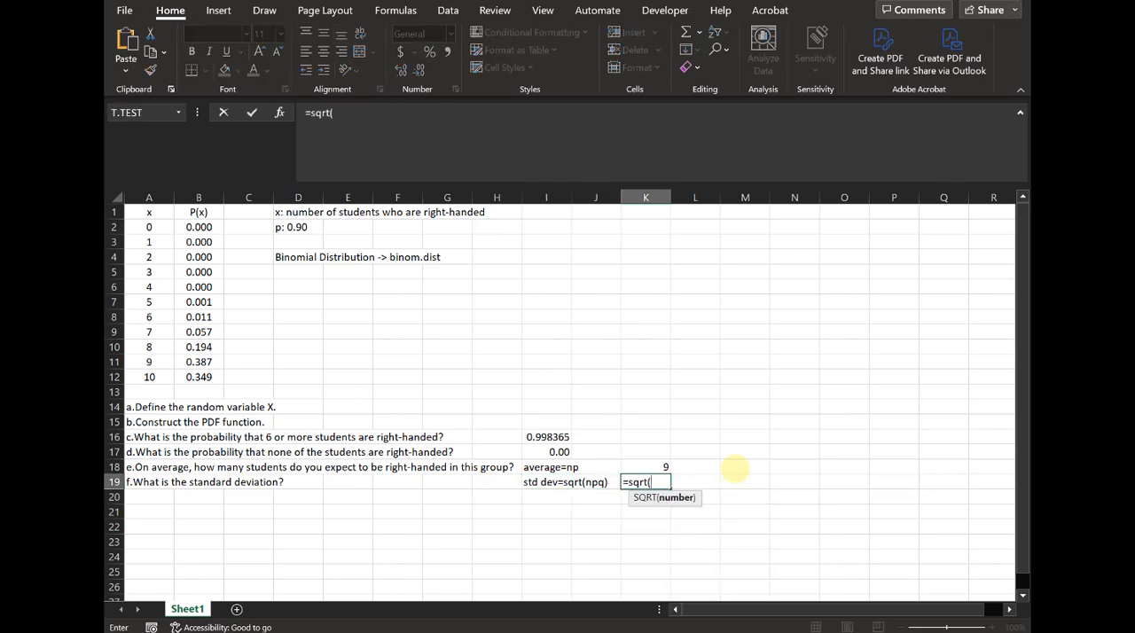
text(10*.9*.1))
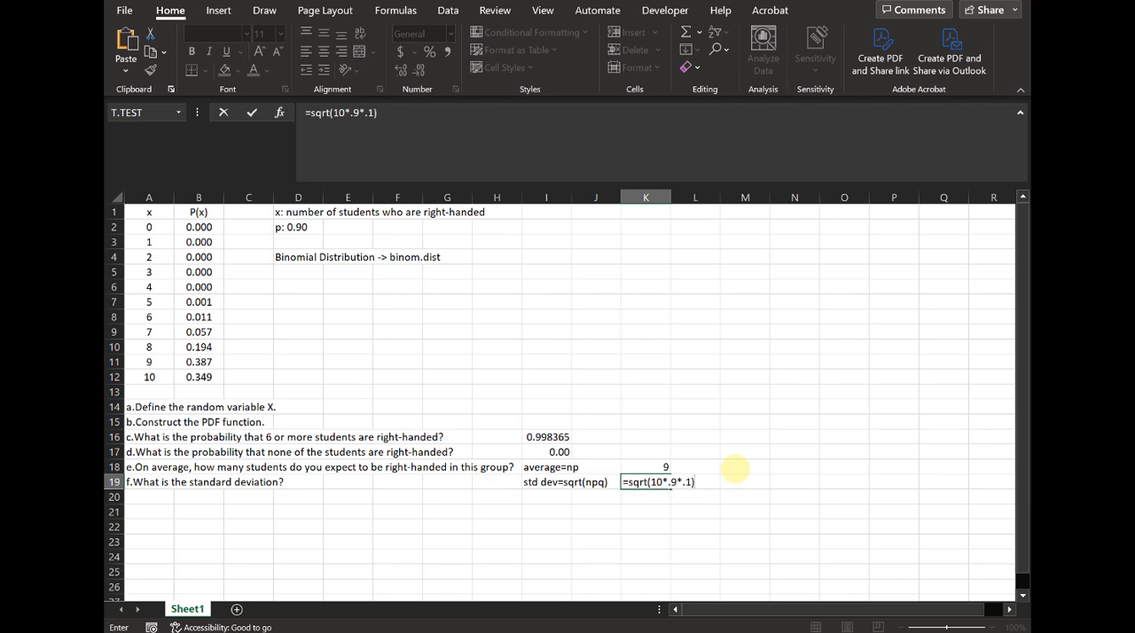
key(Return)
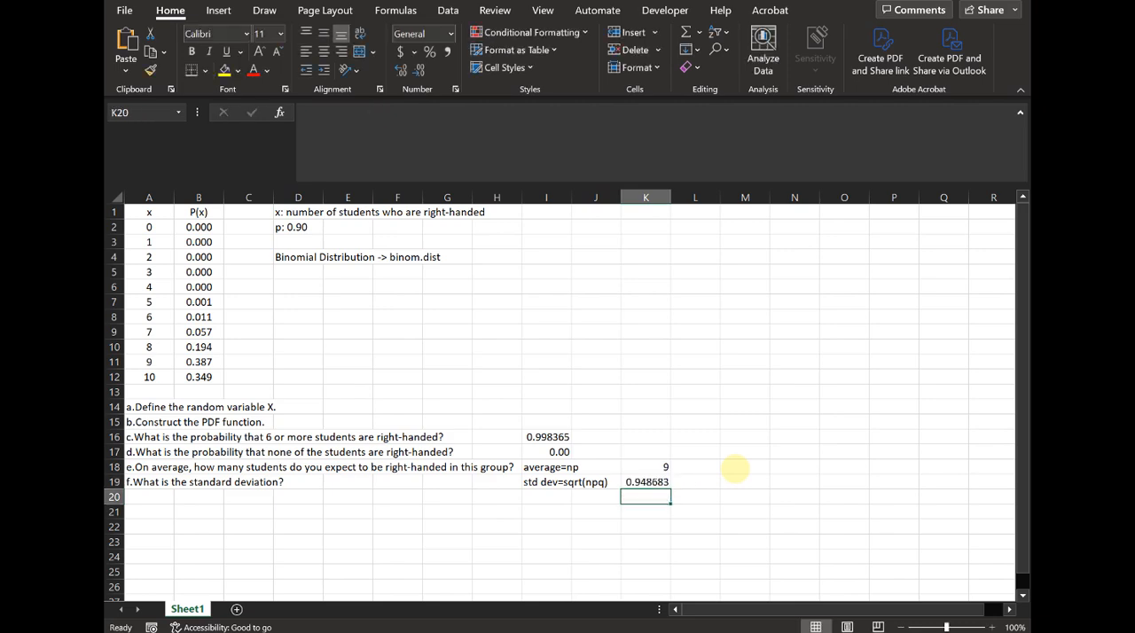